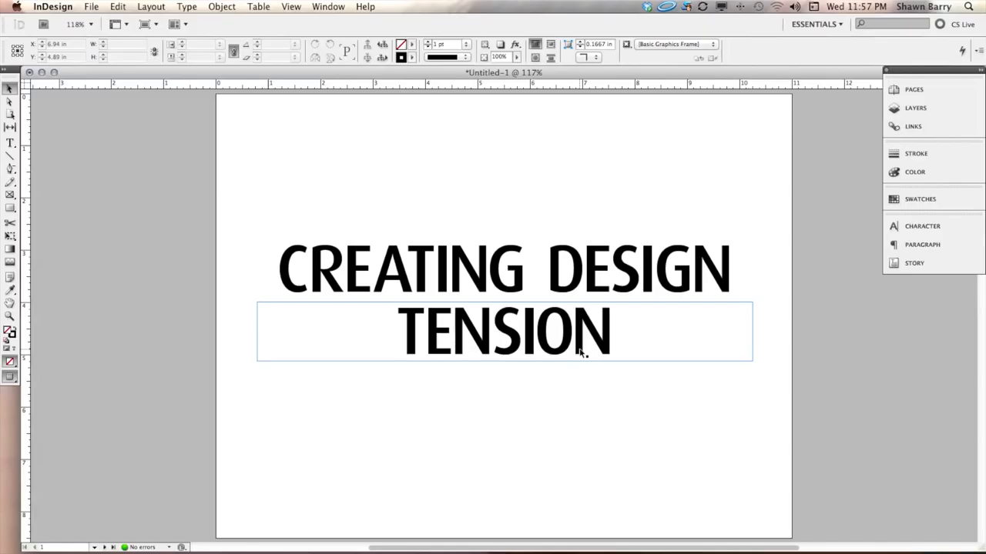
Move the TENSION line up until it touches CREATING DESIGN, and left-align its text.
left_click_drag(460, 350, 461, 333)
left_click(452, 441)
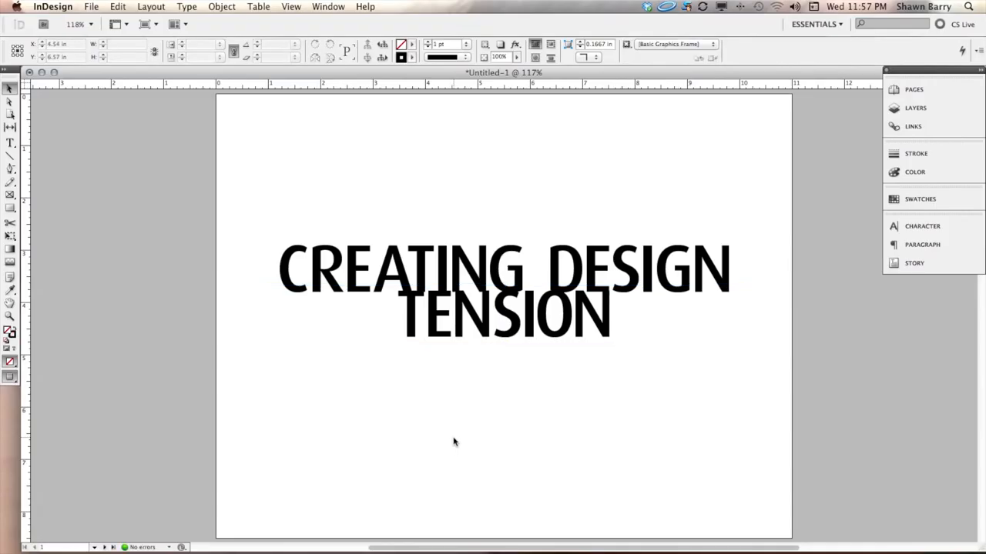
left_click(572, 319)
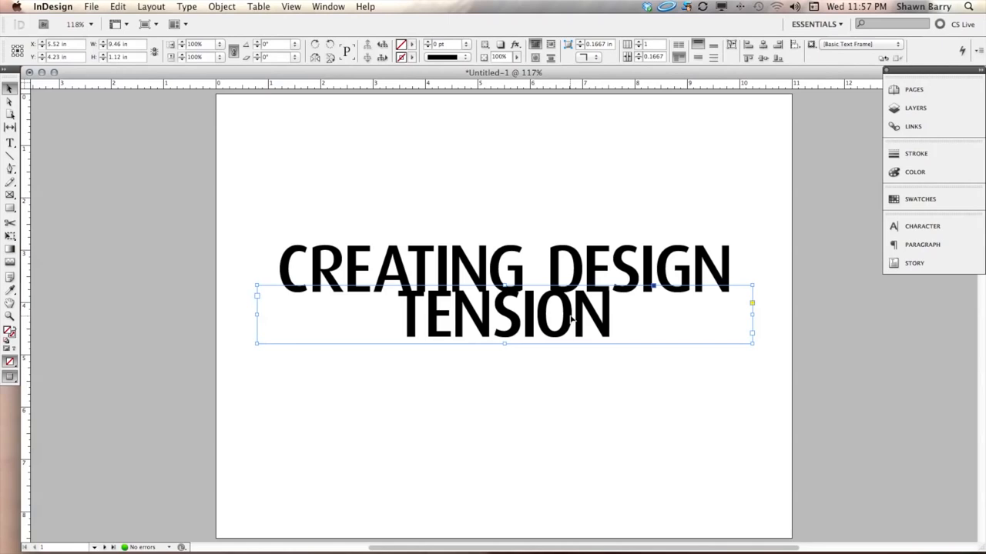
key("super+shift+l")
left_click(364, 370)
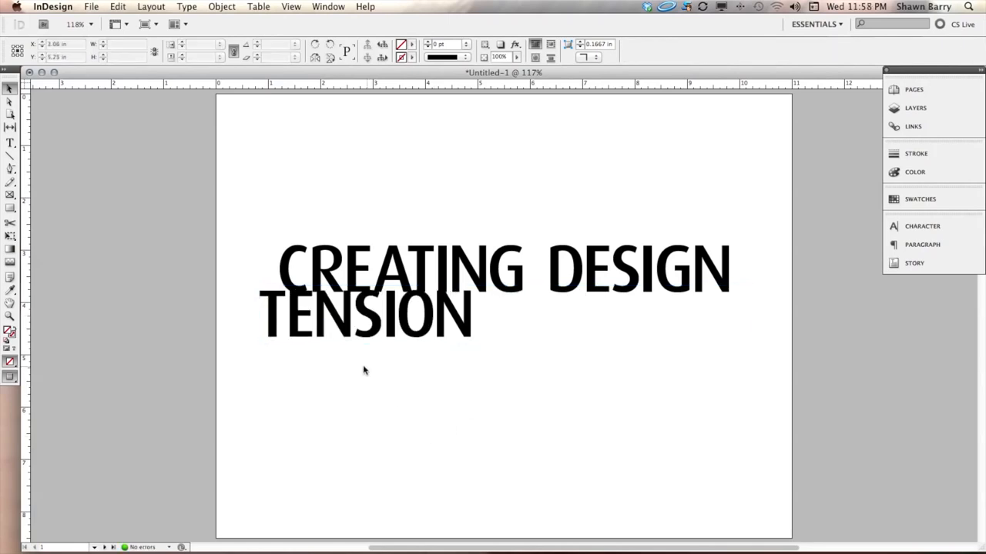
Shift TENSION right under the start of CREATING DESIGN and extend its frame downward to about 9.48 by 2.52 in.
left_click_drag(318, 330, 360, 331)
left_click_drag(793, 343, 795, 416)
left_click(711, 455)
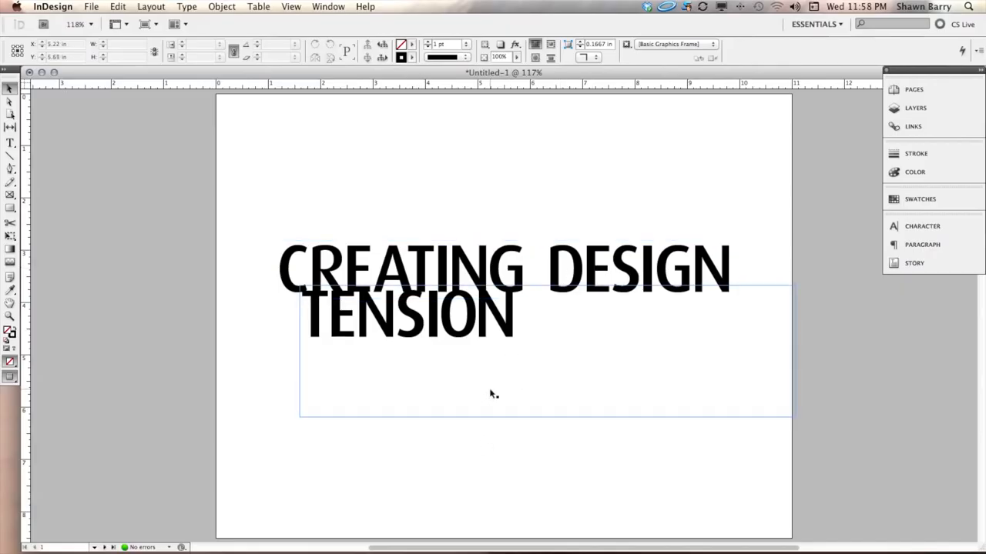
Enlarge the TENSION text several increments so it is clearly bigger than CREATING DESIGN.
left_click(473, 339)
key("super+shift+period")
key("super+shift+period")
key("super+shift+period")
key("super+shift+period")
key("super+shift+period")
key("super+shift+period")
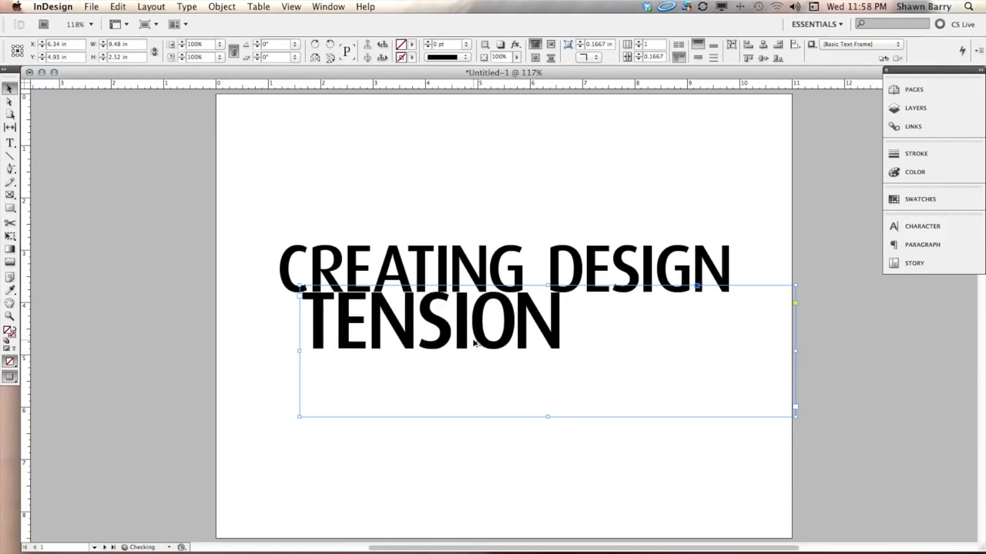
key("super+shift+period")
key("super+shift+period")
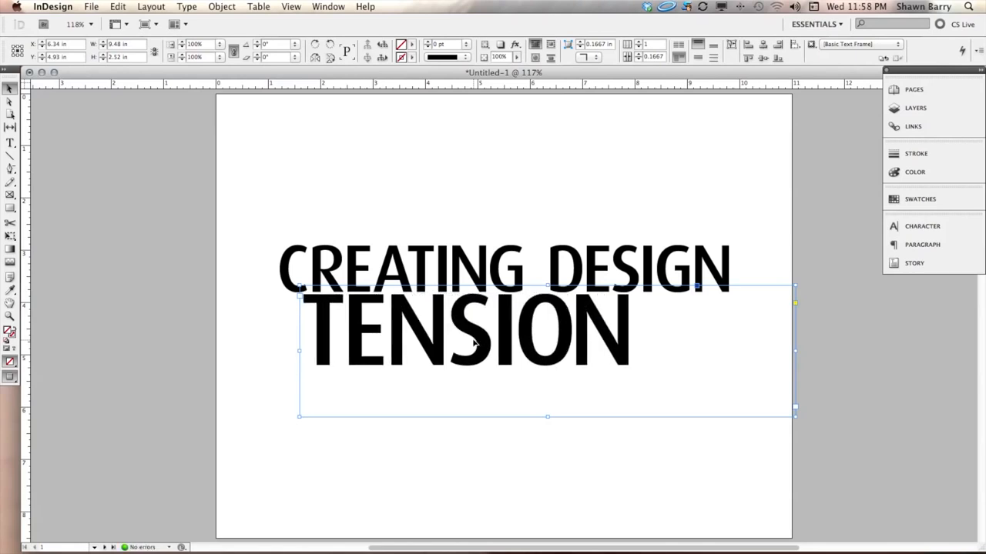
Nudge the enlarged TENSION up to Y 4.89 in so its letters touch the line above.
left_click_drag(476, 341, 475, 339)
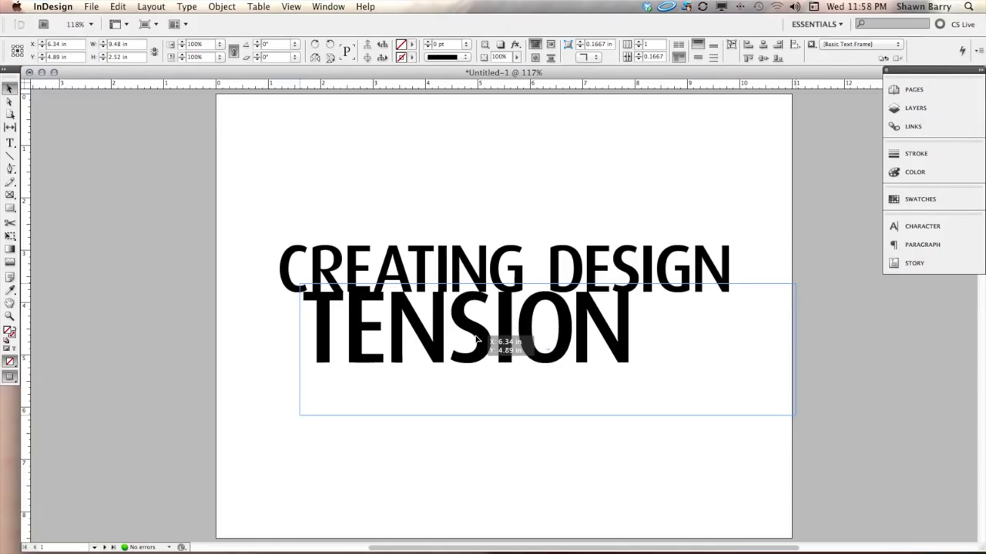
left_click_drag(476, 339, 476, 339)
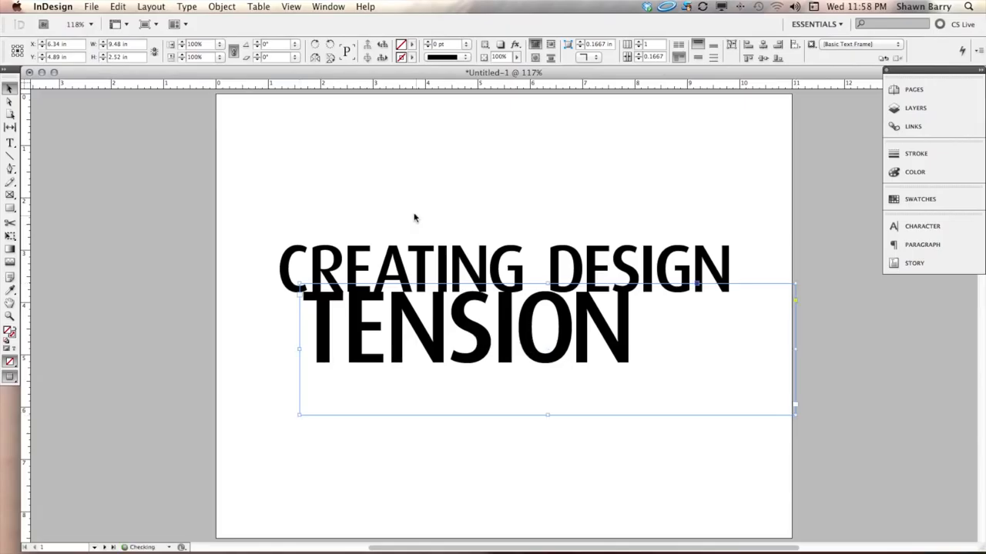
left_click(398, 179)
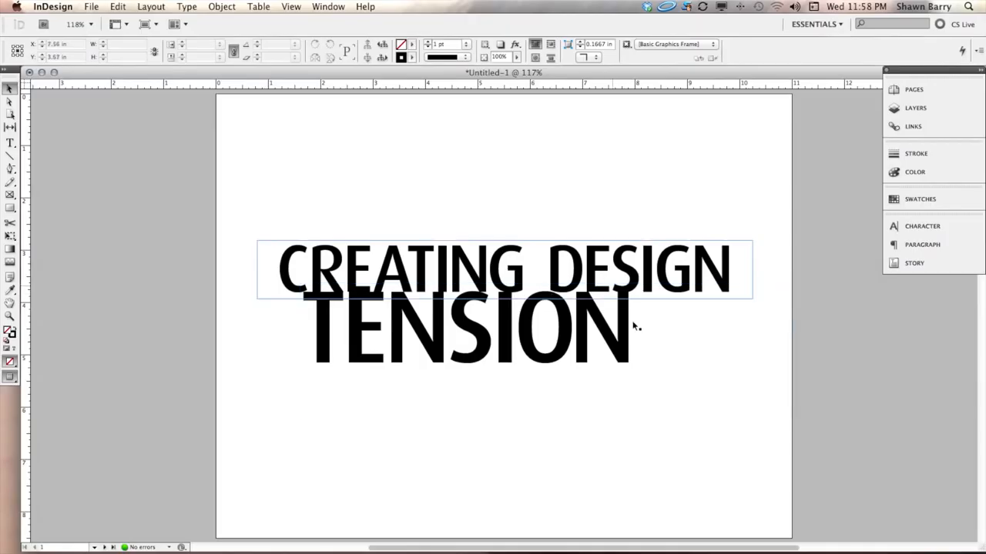
Set the tint of the TENSION text to 65% black.
left_click(541, 359)
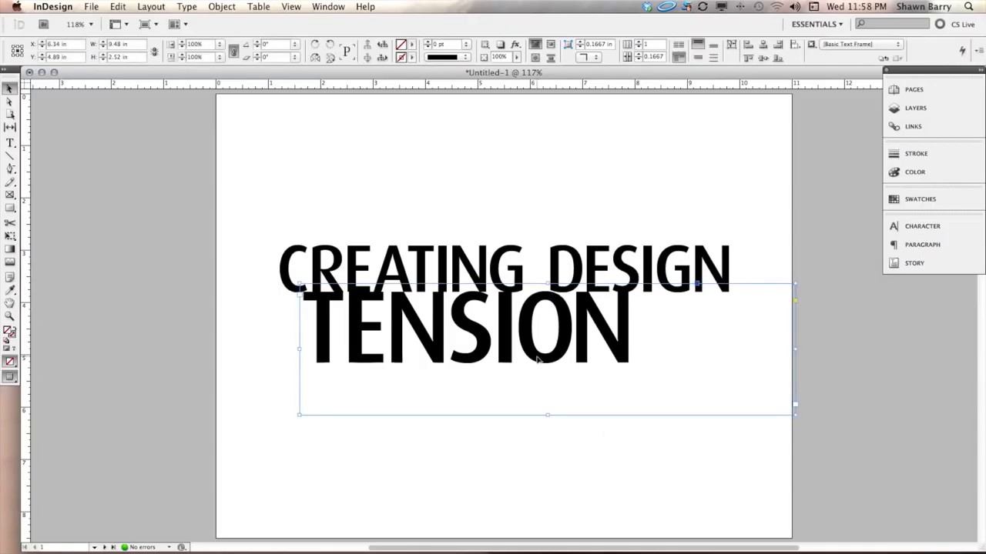
left_click(909, 175)
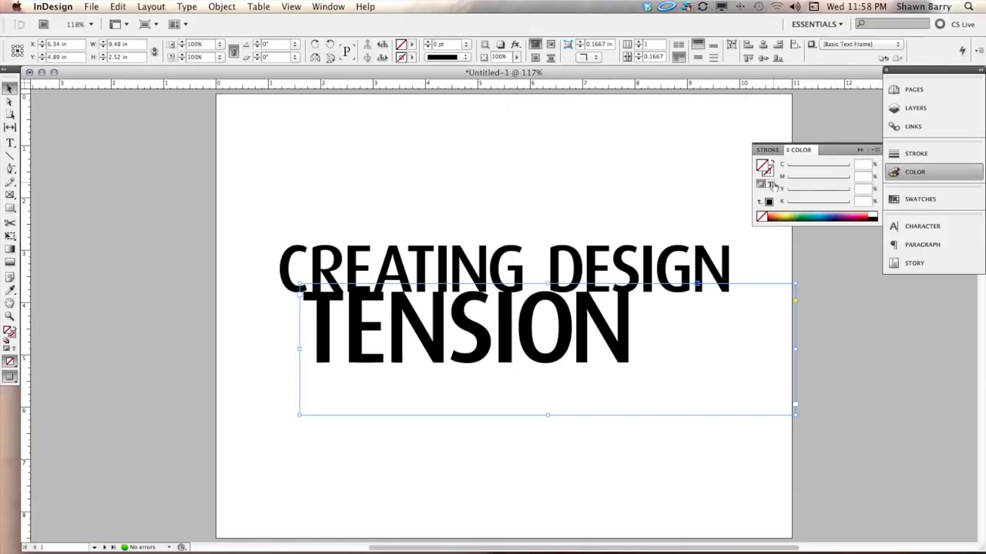
left_click(768, 185)
double_click(866, 164)
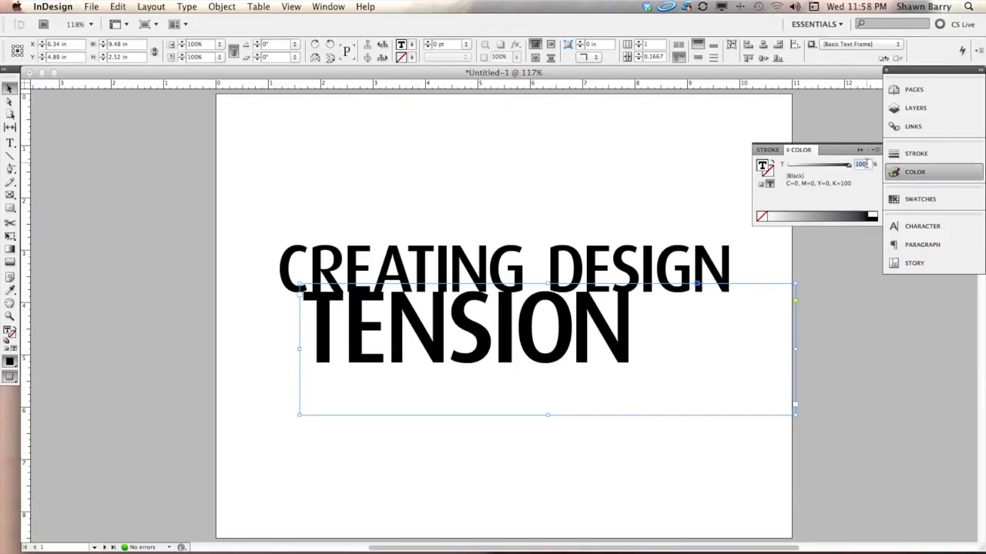
type("65")
key("Return")
left_click(600, 193)
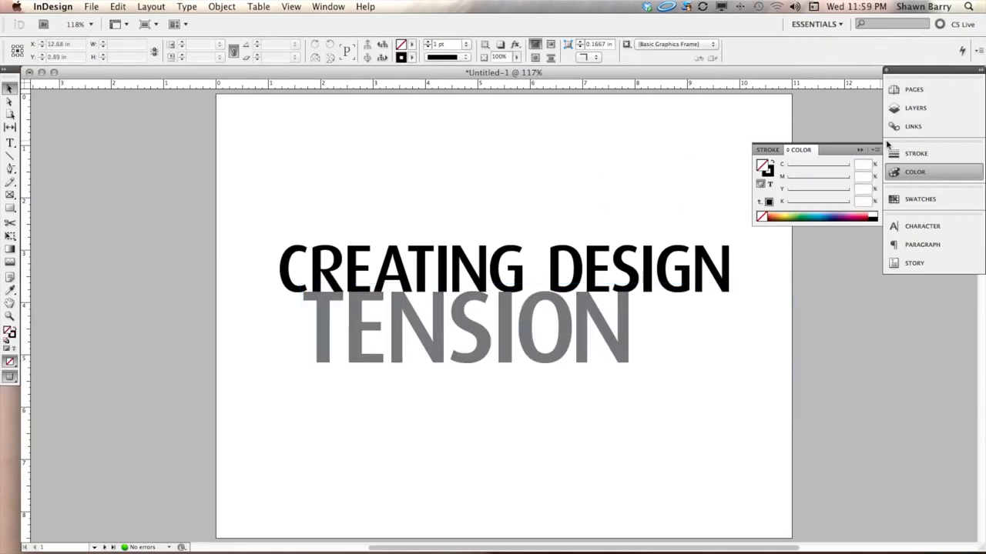
left_click(859, 149)
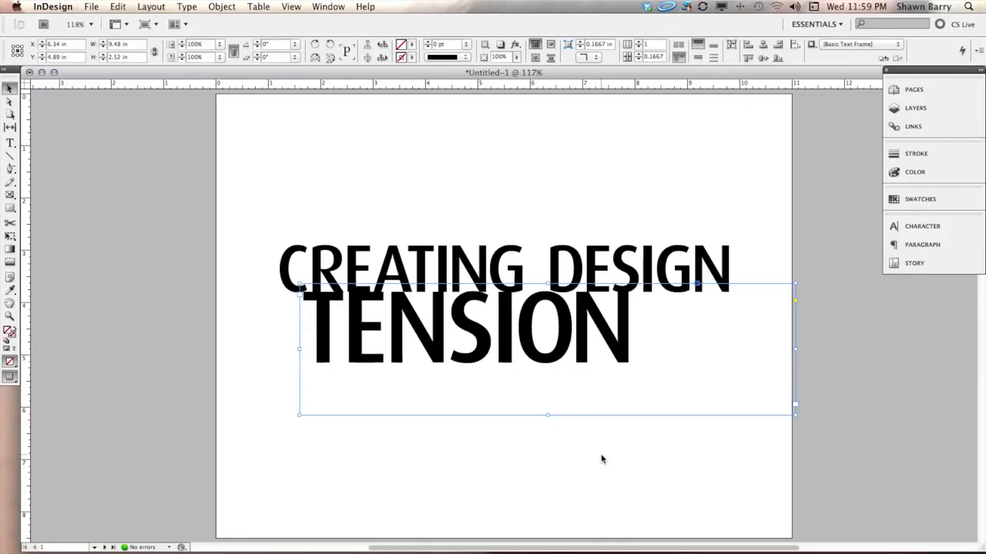
Undo the upward nudge and the enlargement of the TENSION text.
key("Down")
key("super+shift+comma")
key("super+shift+comma")
key("super+shift+comma")
key("super+shift+comma")
key("super+shift+comma")
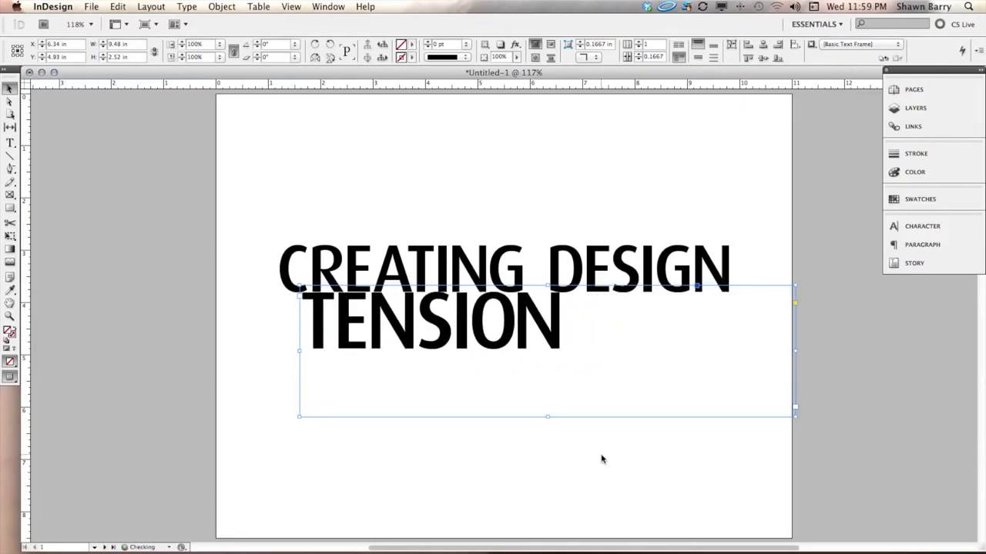
left_click(602, 459)
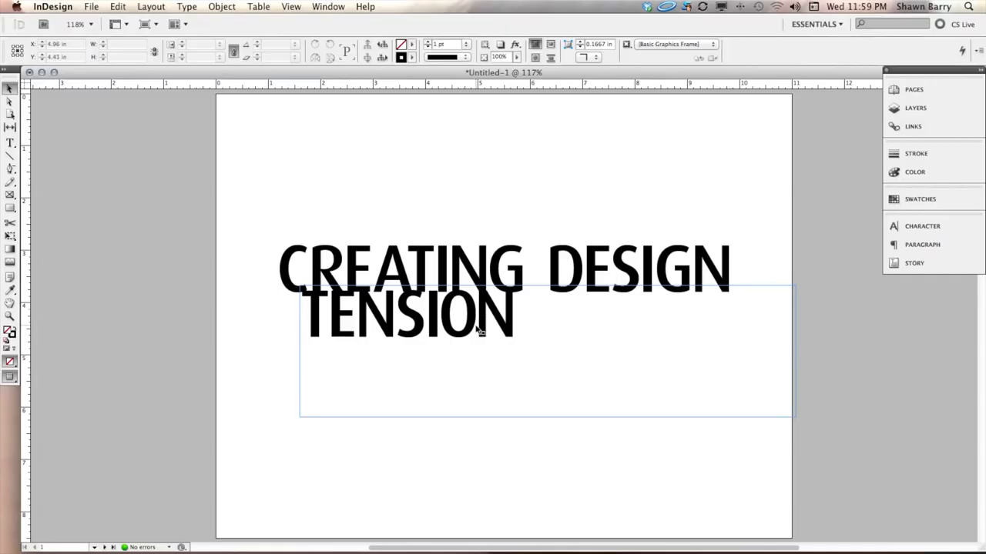
Shift both text lines left until TENSION starts at the page's left edge, and lower TENSION clear of CREATING DESIGN.
left_click_drag(477, 329, 461, 329)
left_click(567, 269, "shift")
left_click_drag(568, 269, 493, 270)
left_click(183, 181)
left_click_drag(297, 309, 298, 360)
Enlarge the CREATING DESIGN frame to about 11.9 by 1.74 in and left-align its text.
left_click(341, 287)
left_click_drag(681, 297, 808, 331)
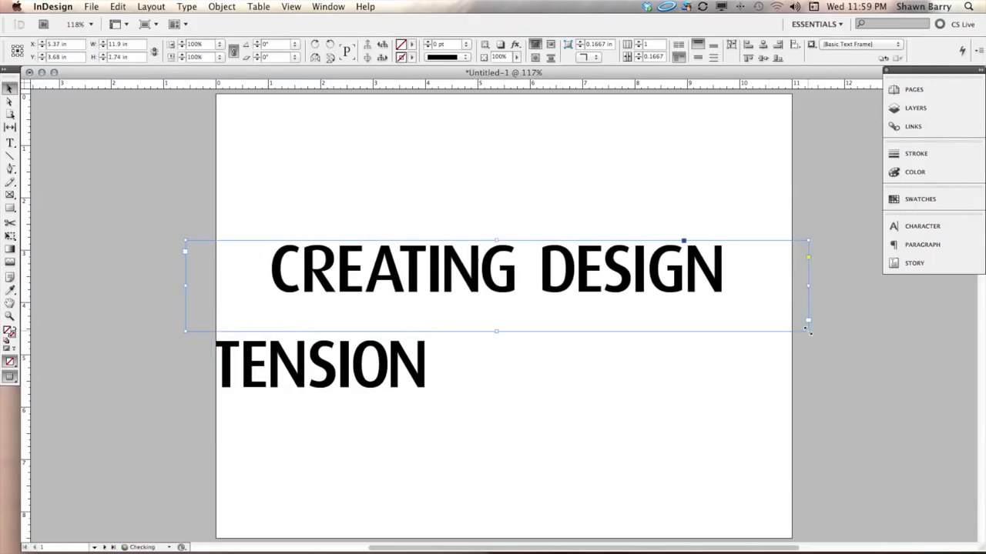
key("super+shift+l")
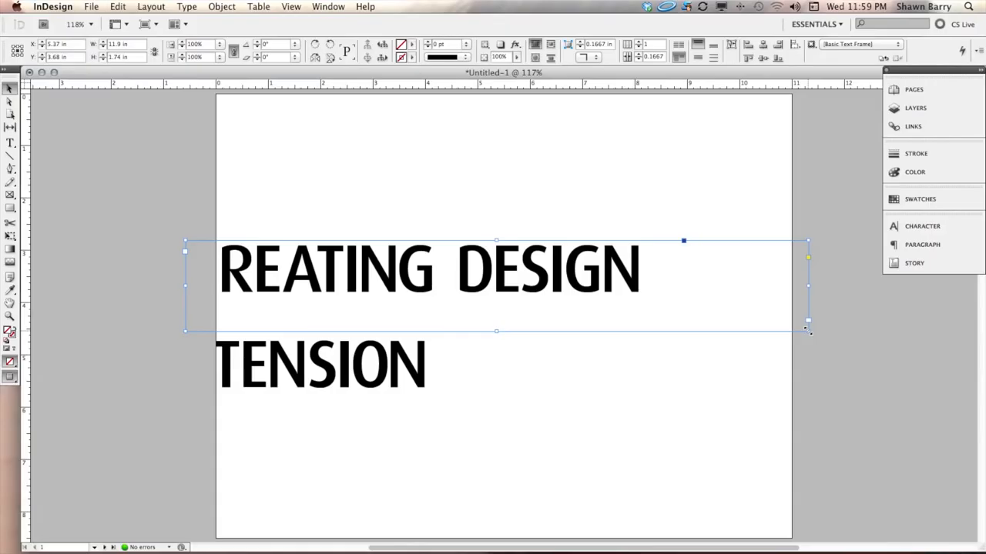
Enlarge the CREATING DESIGN text and position its frame at X 5.575 in so the line bleeds off both page edges.
key("super+shift+period")
key("super+shift+period")
key("super+shift+period")
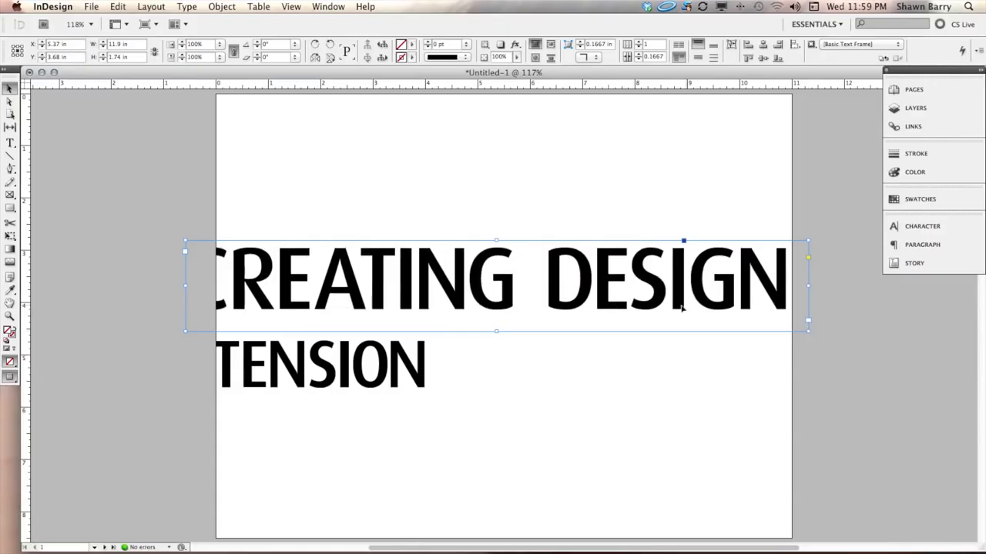
left_click_drag(681, 307, 676, 306)
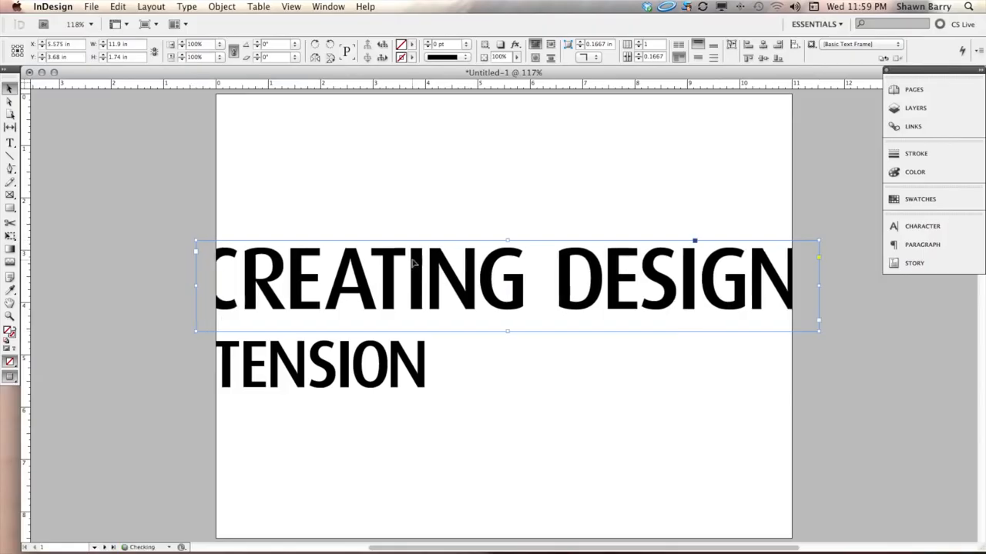
left_click(154, 194)
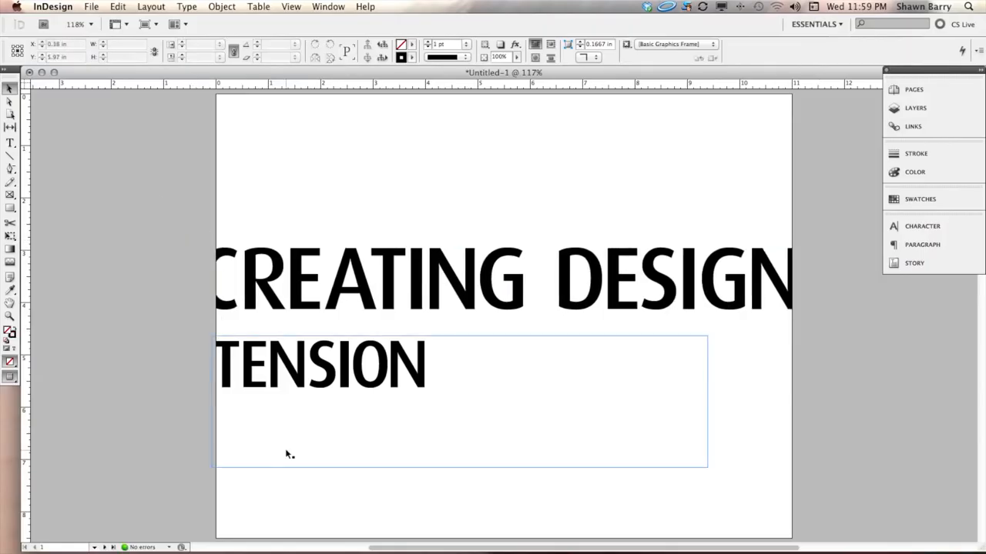
Enlarge TENSION to match the first line's letter height and move it up against CREATING DESIGN, at about X 6.54, Y 5.21 in.
left_click(359, 423)
key("super+shift+period")
key("super+shift+period")
key("super+shift+period")
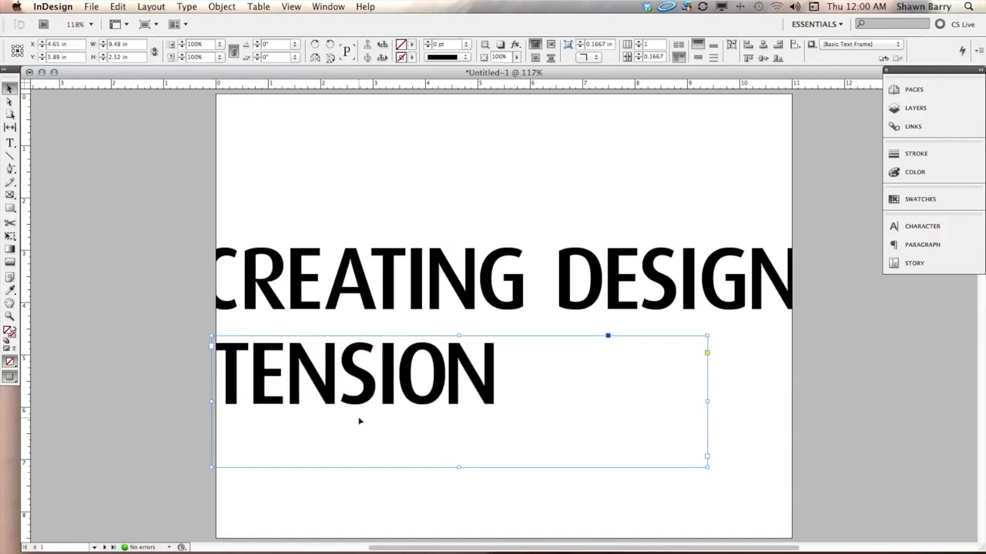
left_click_drag(352, 396, 450, 361)
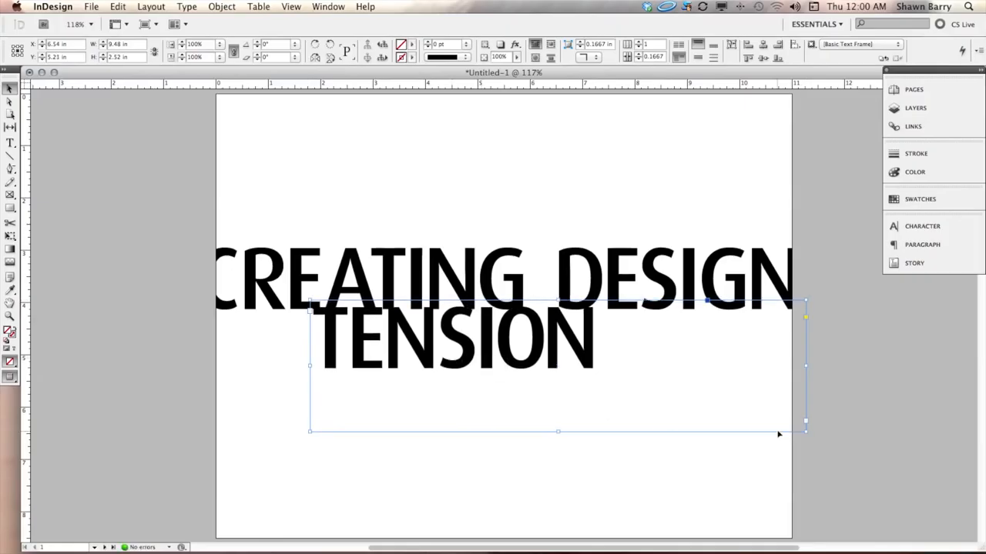
Shrink the TENSION frame to about 5.88 by 1.78 in and shift it right to X 5.24 in.
left_click_drag(805, 431, 618, 394)
left_click(602, 429)
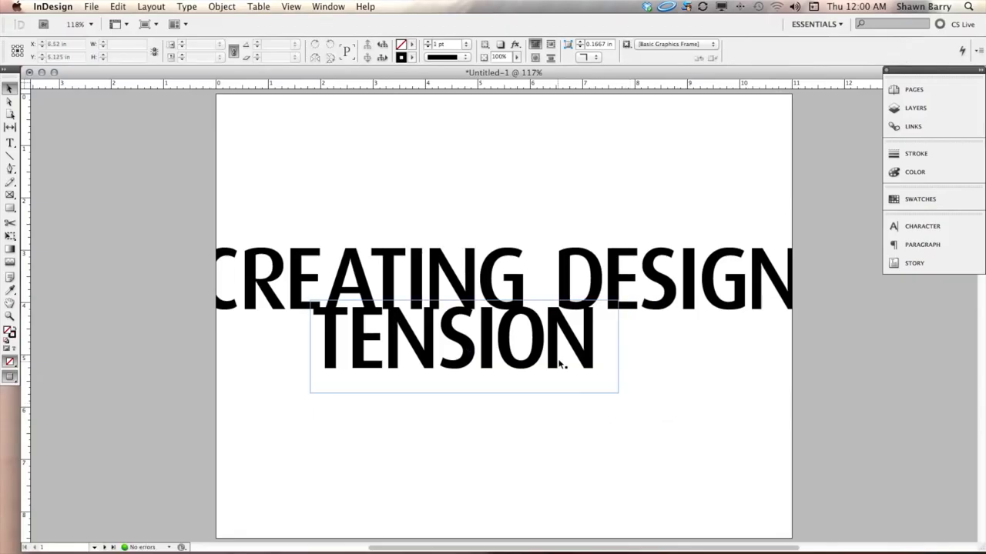
left_click_drag(550, 359, 576, 359)
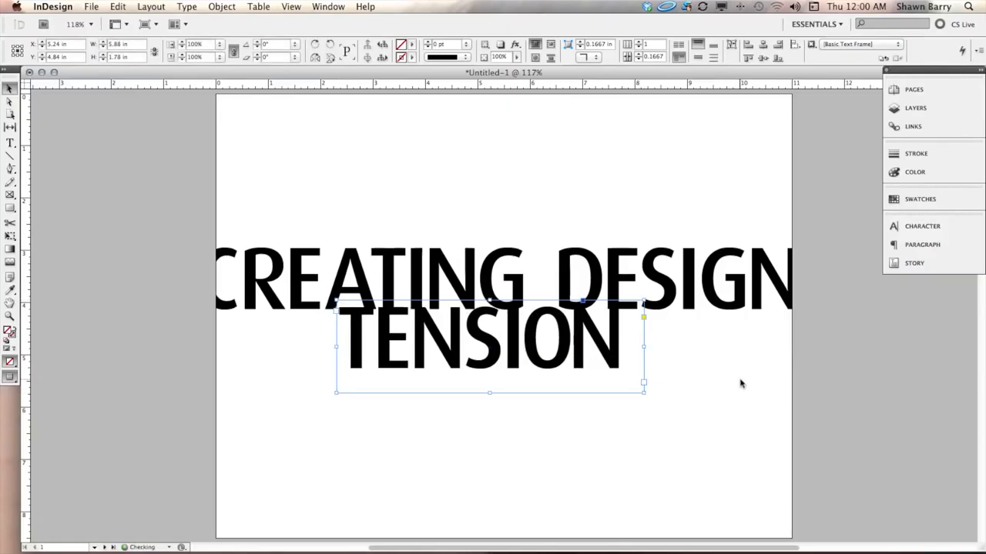
left_click(739, 384)
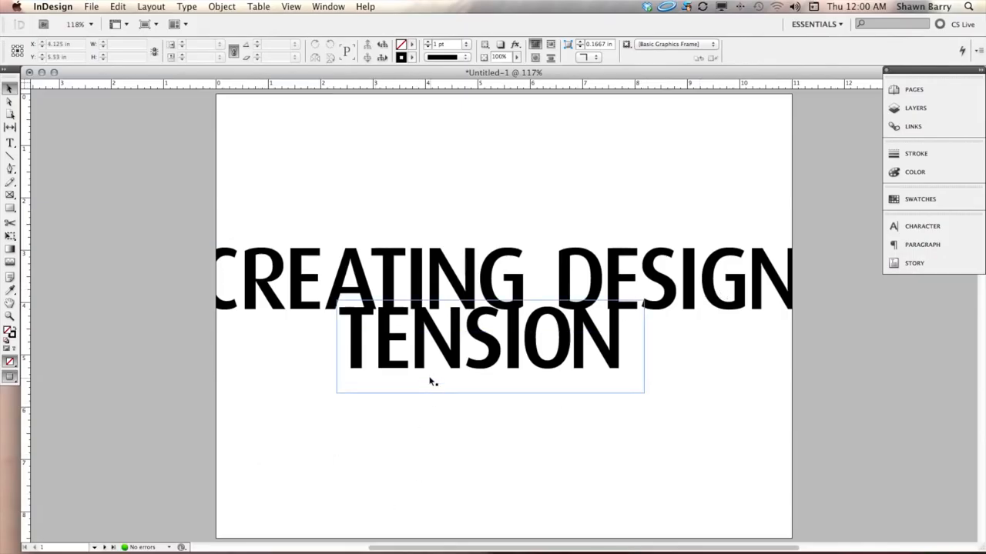
Move TENSION to the page's left edge and enlarge its frame to about 12.26 by 4.34 in.
left_click_drag(379, 371, 289, 370)
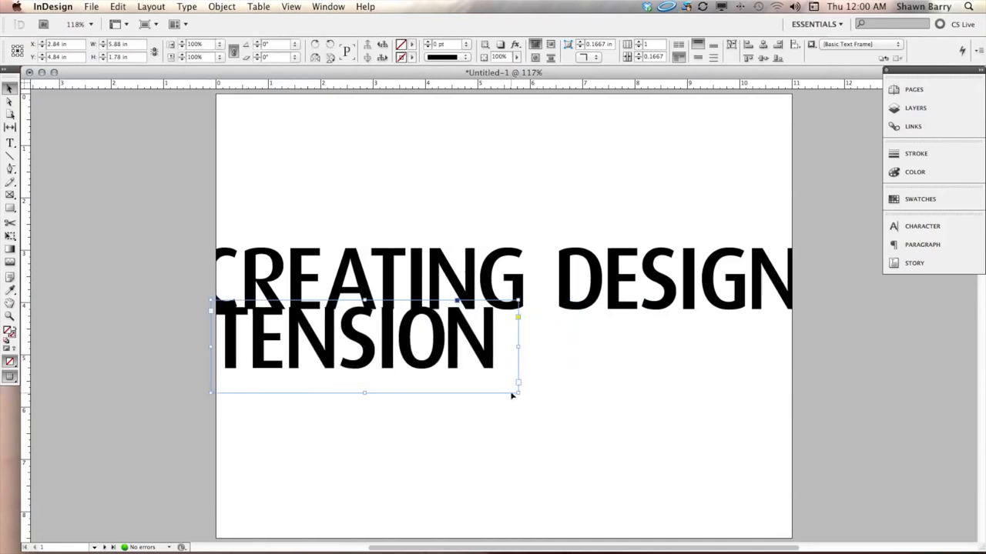
left_click_drag(518, 392, 851, 527)
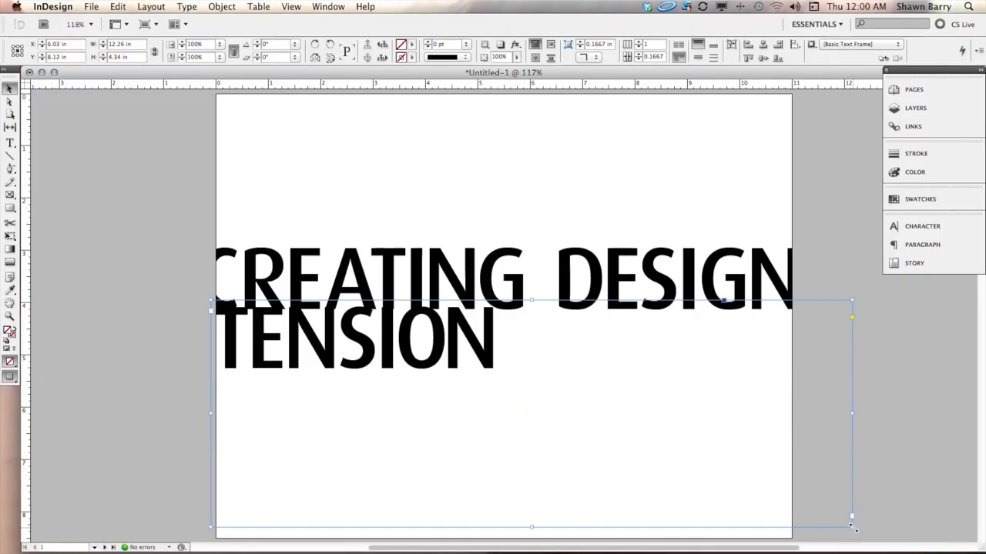
Enlarge the TENSION text until the word runs past the page's right edge.
key("alt+shift+super+period")
key("alt+shift+super+period")
key("alt+shift+super+period")
key("alt+shift+super+period")
key("alt+shift+super+period")
key("alt+shift+super+period")
key("alt+shift+super+period")
key("alt+shift+super+period")
key("alt+shift+super+period")
key("alt+shift+super+period")
key("alt+shift+super+period")
key("alt+shift+super+period")
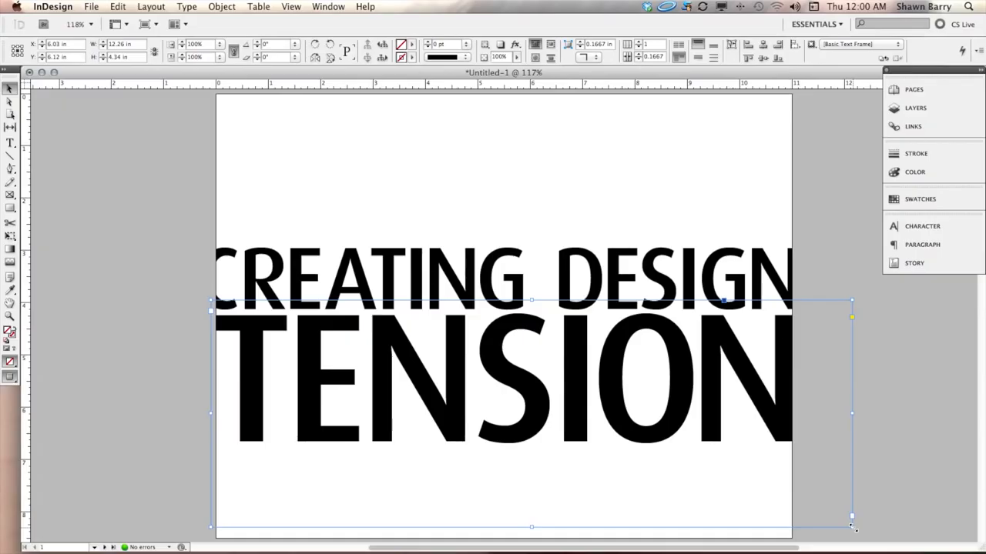
key("alt+shift+super+period")
key("alt+shift+super+period")
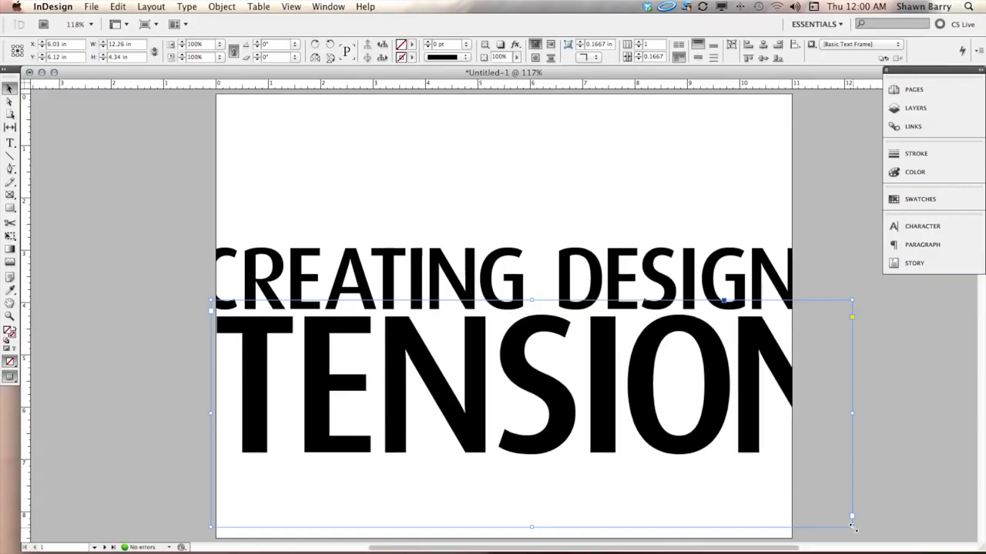
Move TENSION left to X 5.755 in and up against CREATING DESIGN so it bleeds off both page edges.
mouse_move(687, 416)
left_mouse_down()
mouse_move(632, 416)
mouse_move(672, 417)
left_mouse_up()
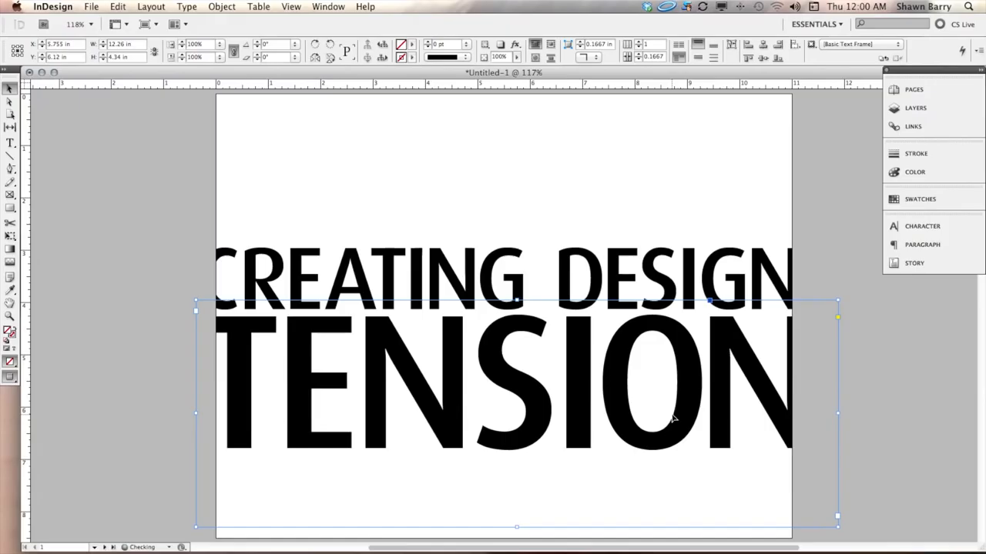
left_click_drag(670, 400, 670, 394)
left_click(365, 147)
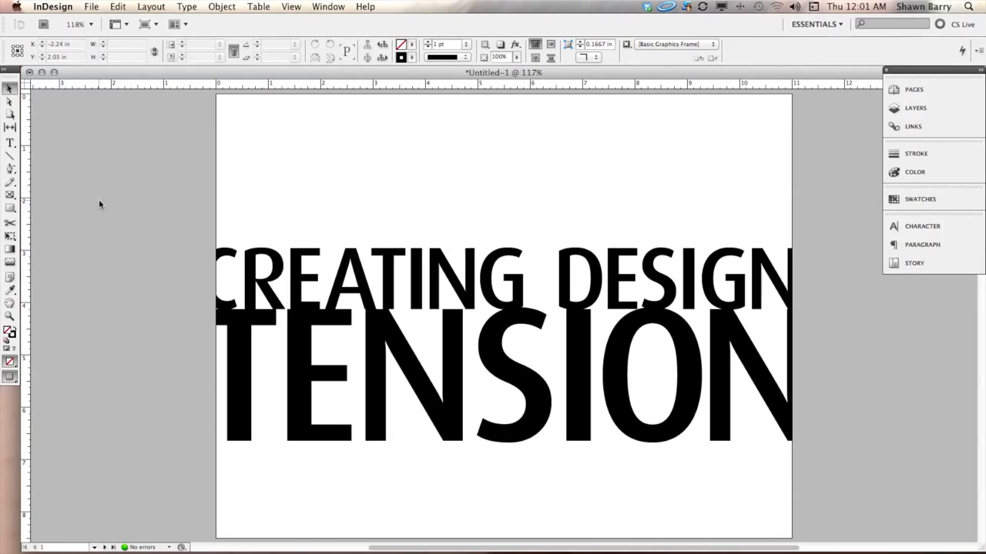
left_click(218, 287)
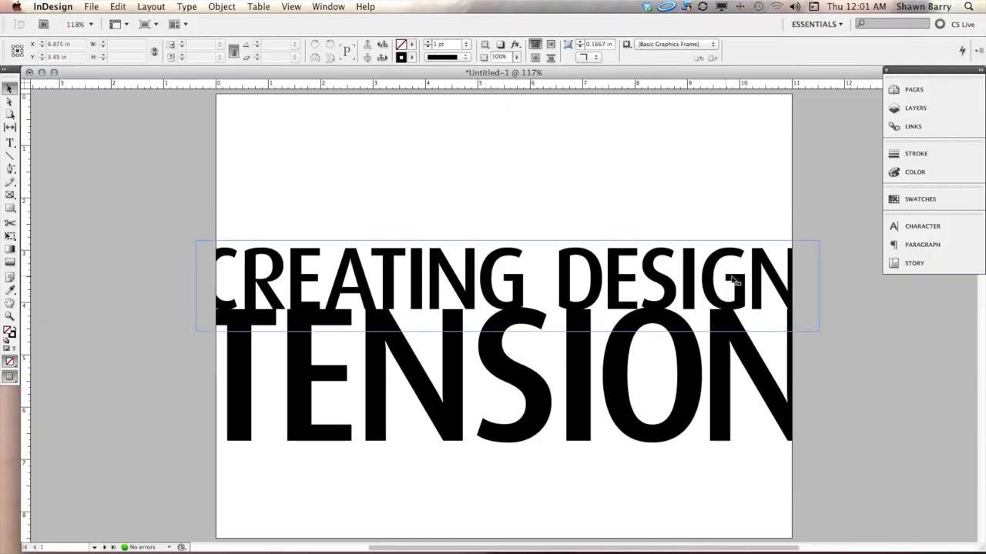
left_click(549, 168)
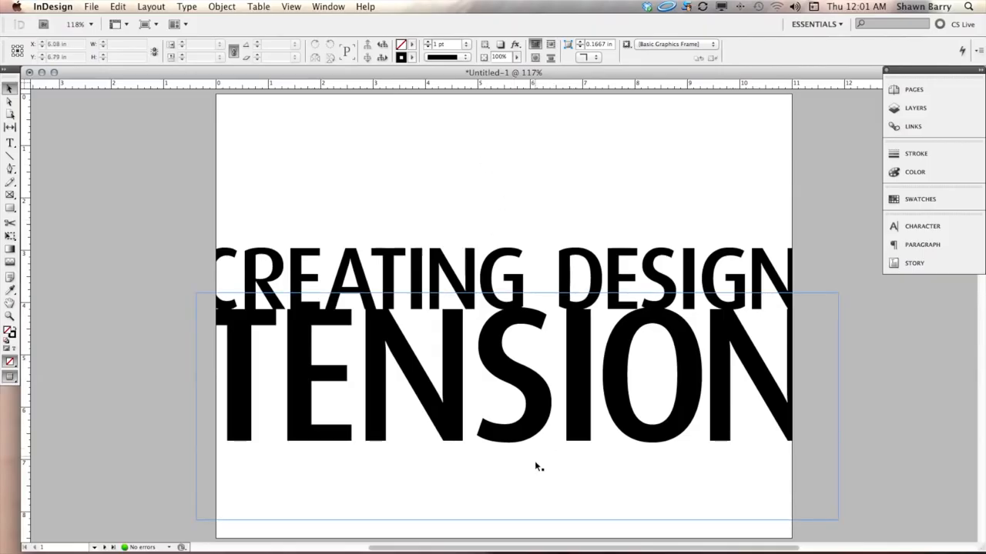
Shorten the TENSION frame by raising its lower edge to just below the letters.
left_click(519, 516)
left_click_drag(516, 519, 516, 465)
left_click(511, 514)
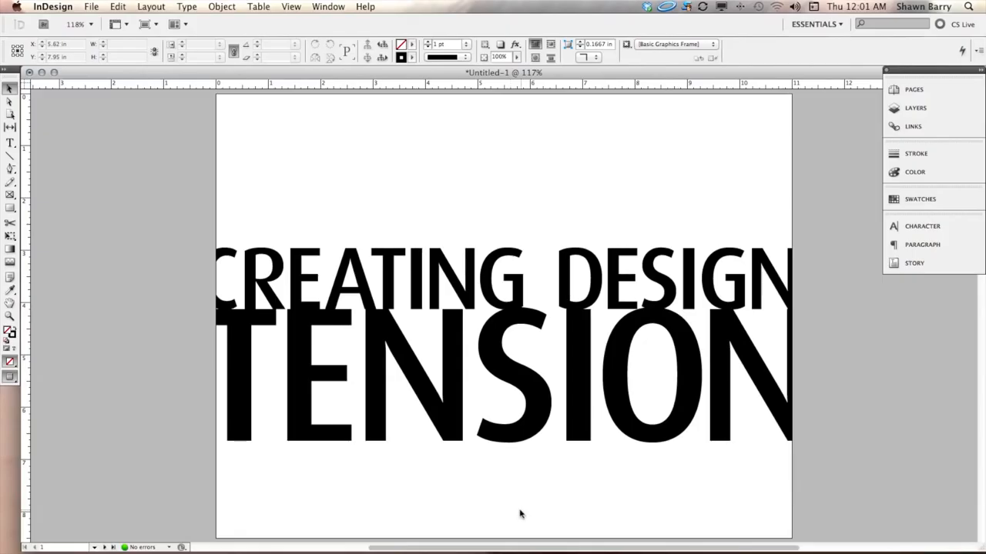
Move the CREATING DESIGN and TENSION lines together into the lower half of the page, at about X 5.755 in, Y 5.517 in.
left_click_drag(433, 183, 502, 291)
left_click(494, 500)
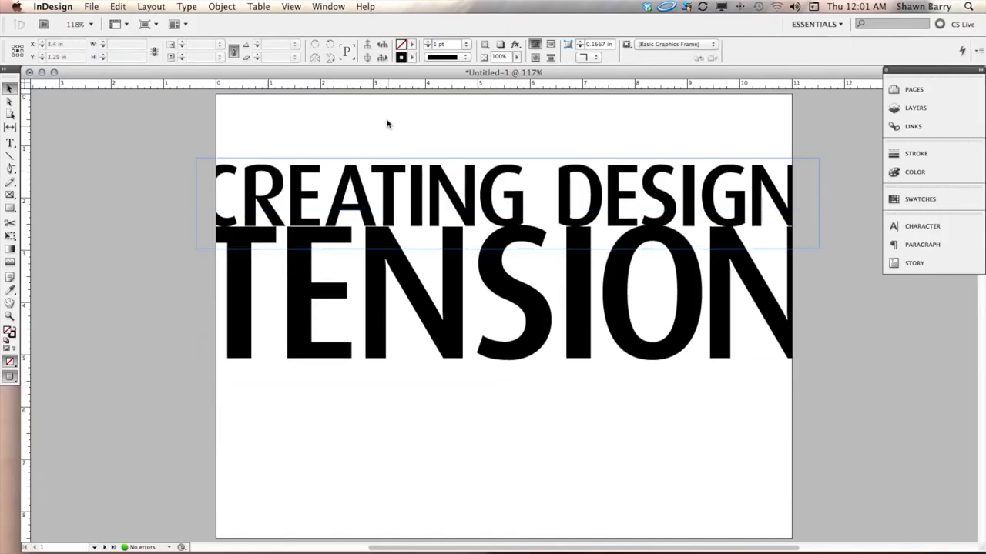
left_click_drag(398, 223, 444, 387)
left_click_drag(402, 193, 562, 384)
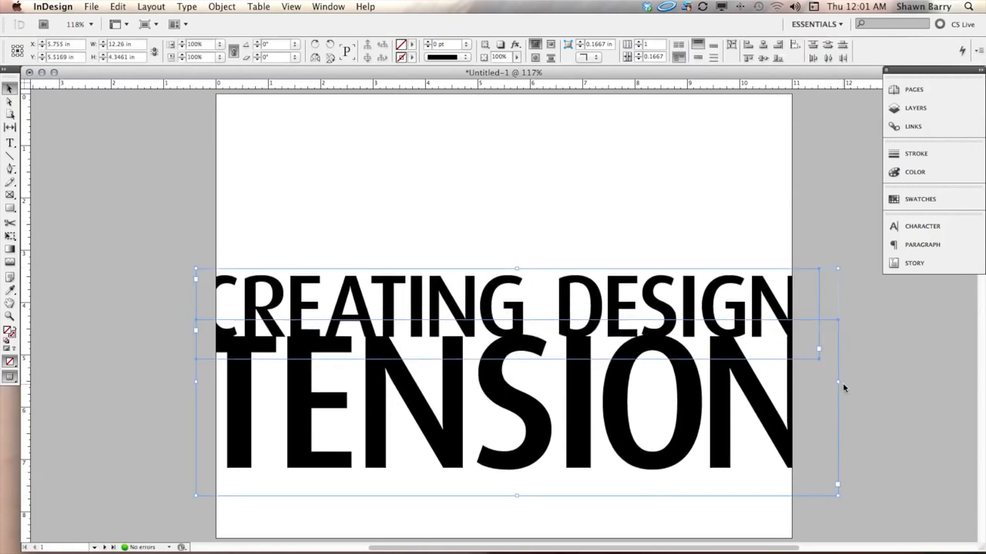
Rotate both title lines slightly counterclockwise and move them down until TENSION bleeds off the page's bottom edge.
mouse_move(841, 267)
left_mouse_down()
mouse_move(836, 247)
mouse_move(842, 263)
left_mouse_up()
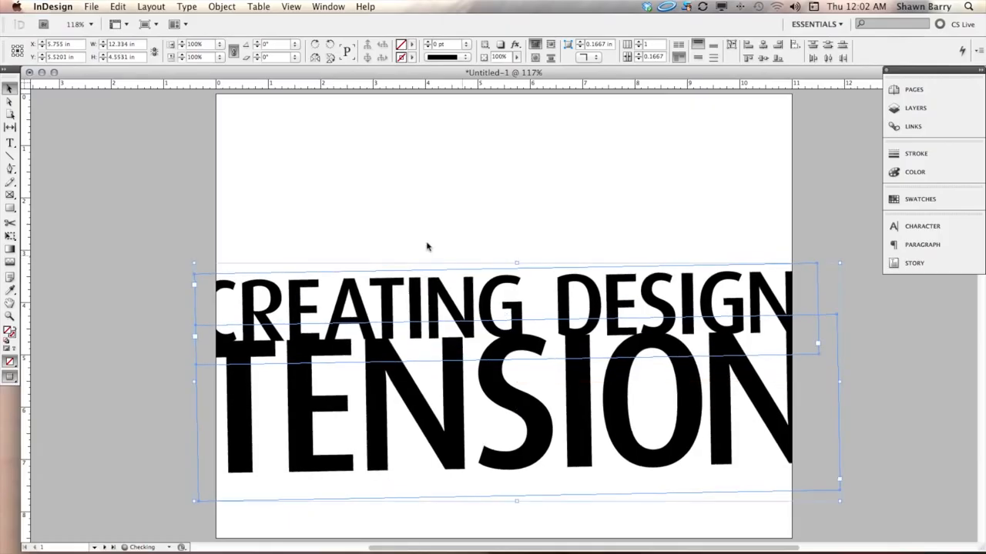
left_click_drag(262, 430, 261, 506)
left_click(145, 238)
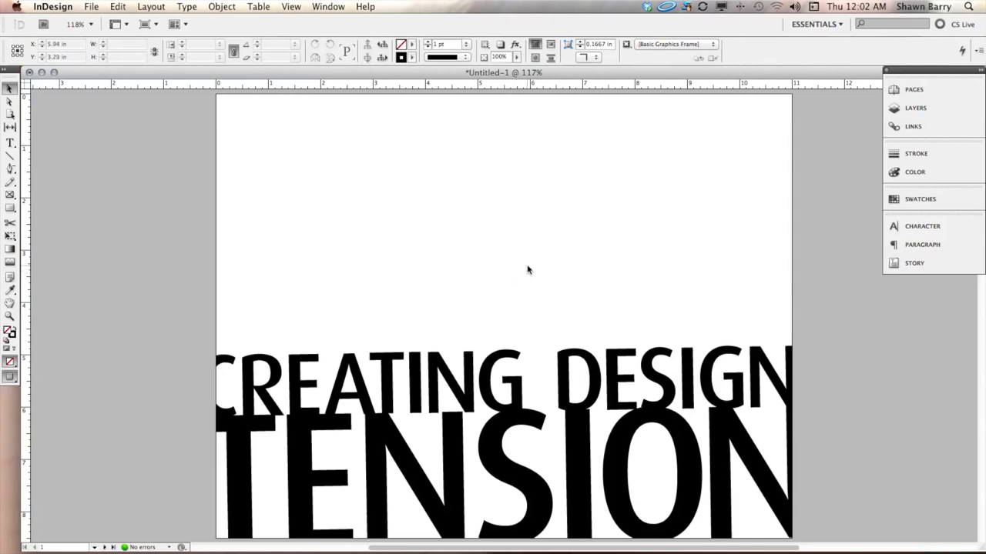
On page 2, shift the portrait image slightly right and down so it bleeds off the page's right edge.
key("shift+Page_Down")
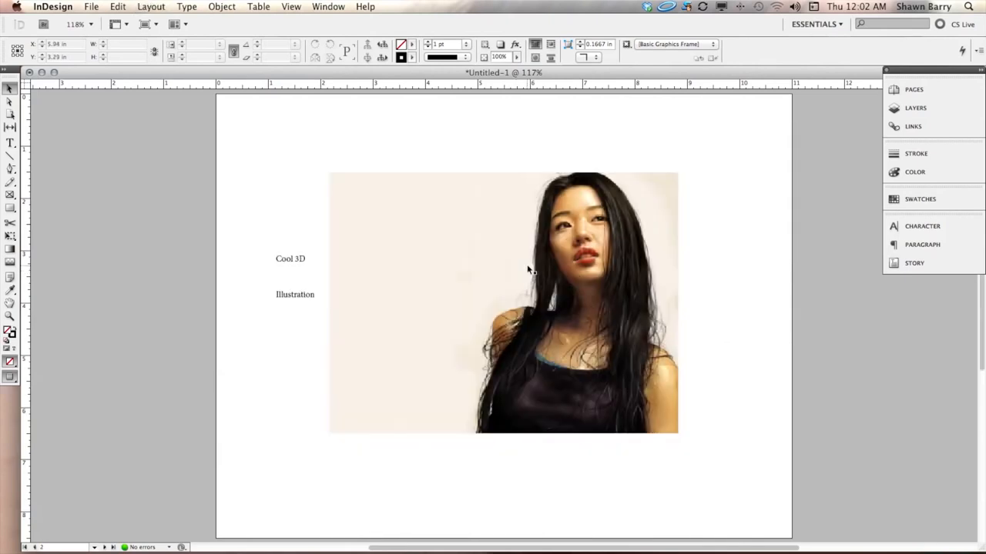
left_click(503, 303)
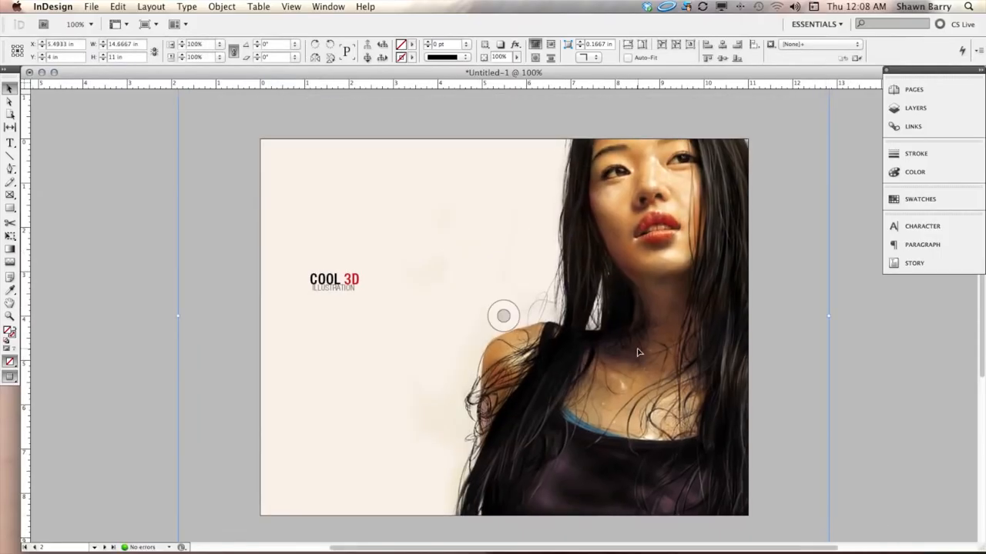
left_click_drag(637, 354, 682, 371)
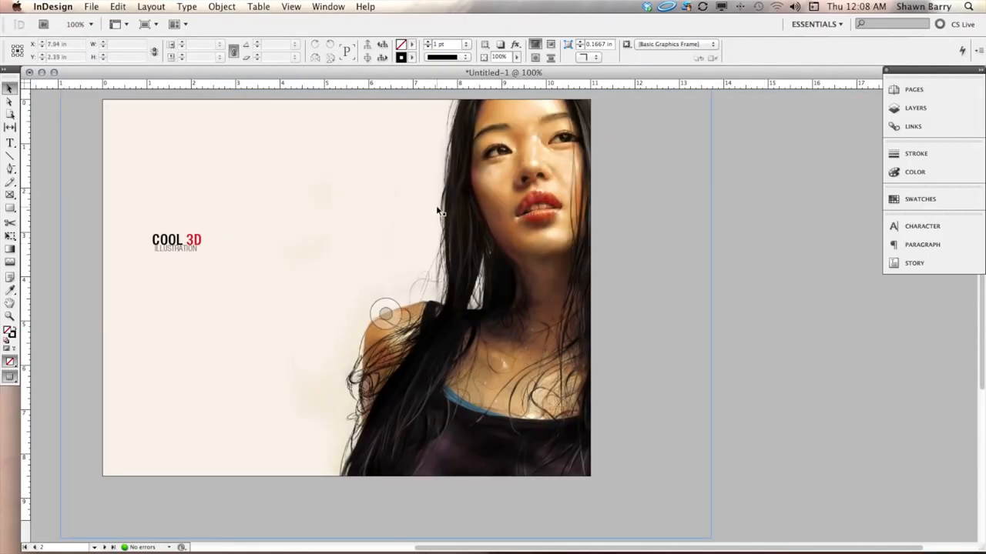
Move the COOL 3D and ILLUSTRATION text together down and right to about X 2.921 in, Y 5.052 in, level with the woman's shoulder.
left_click_drag(166, 241, 186, 262)
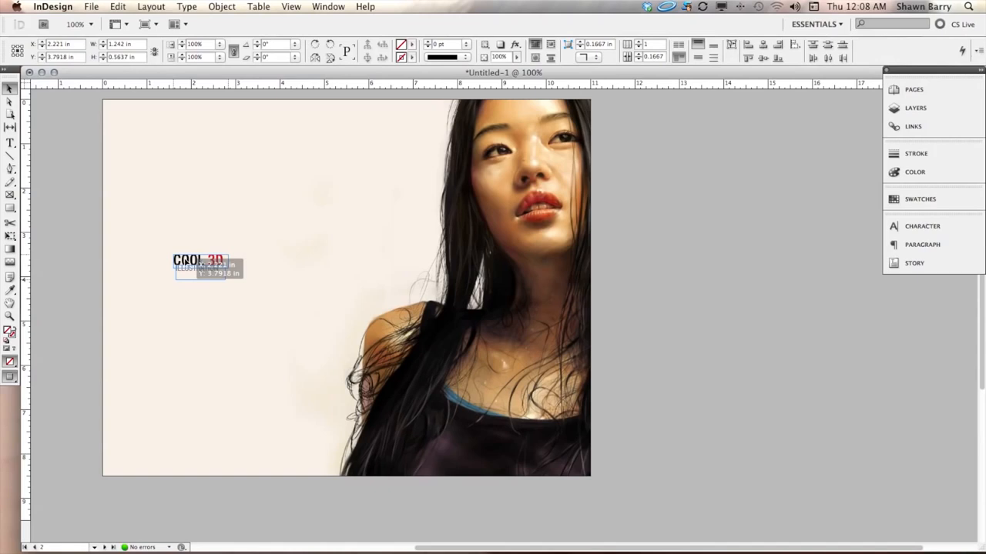
left_click_drag(186, 261, 205, 317)
left_click(96, 272)
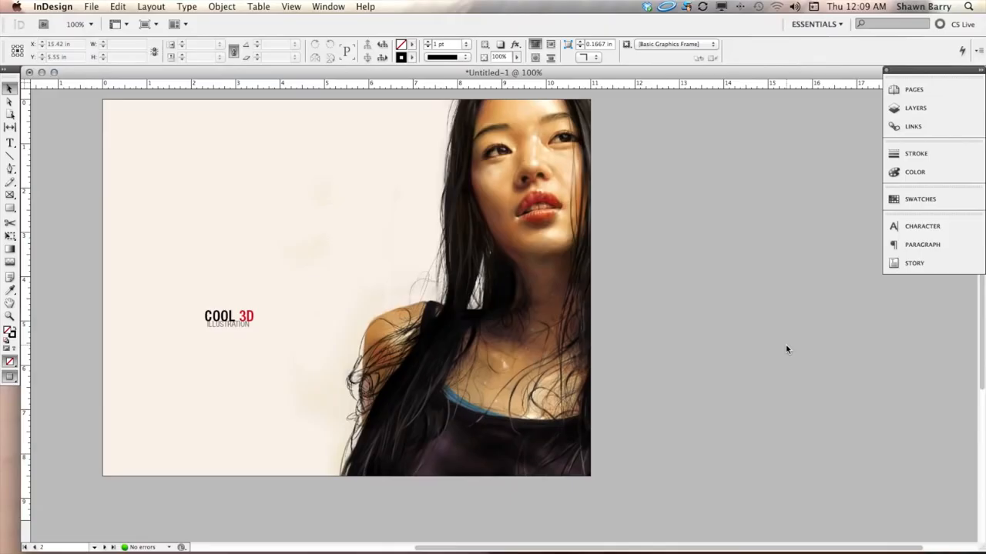
Move the portrait image a little further right so more of the face approaches the page's right edge.
left_click(385, 314)
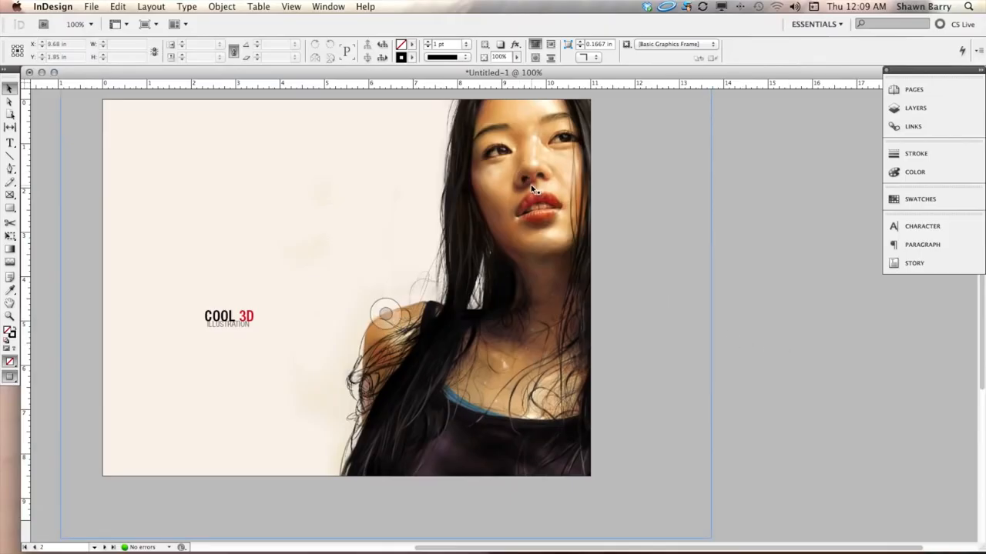
left_click_drag(532, 190, 544, 190)
left_click(798, 282)
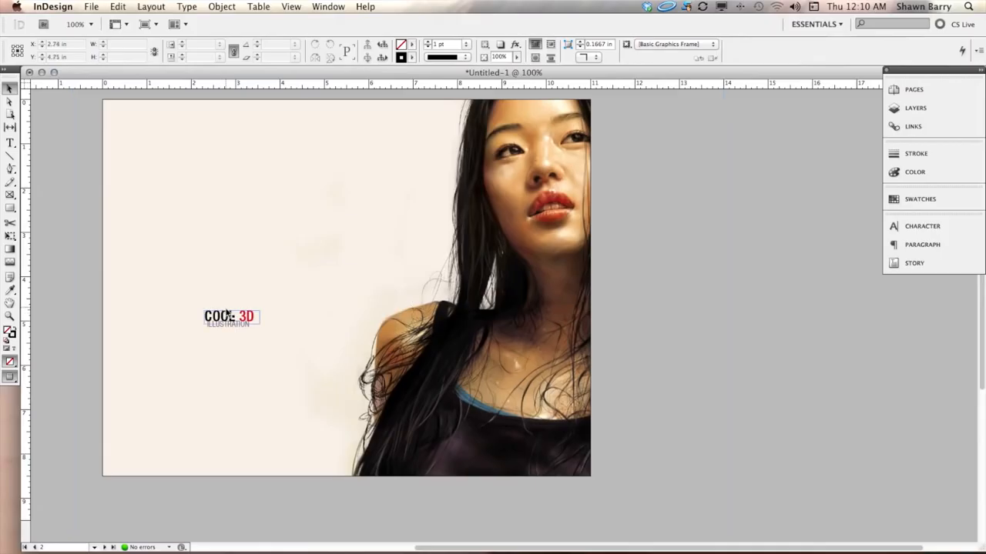
left_click(227, 330)
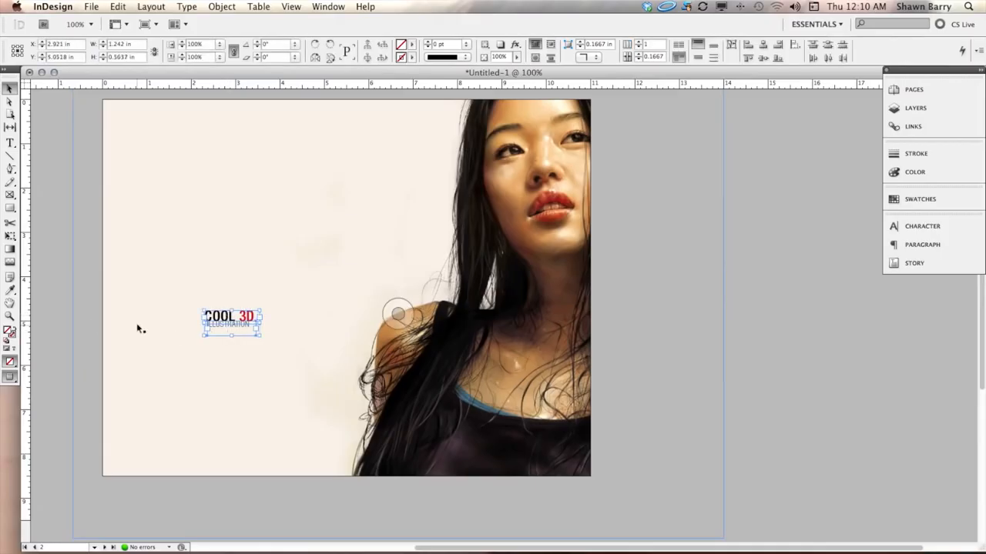
left_click(58, 322)
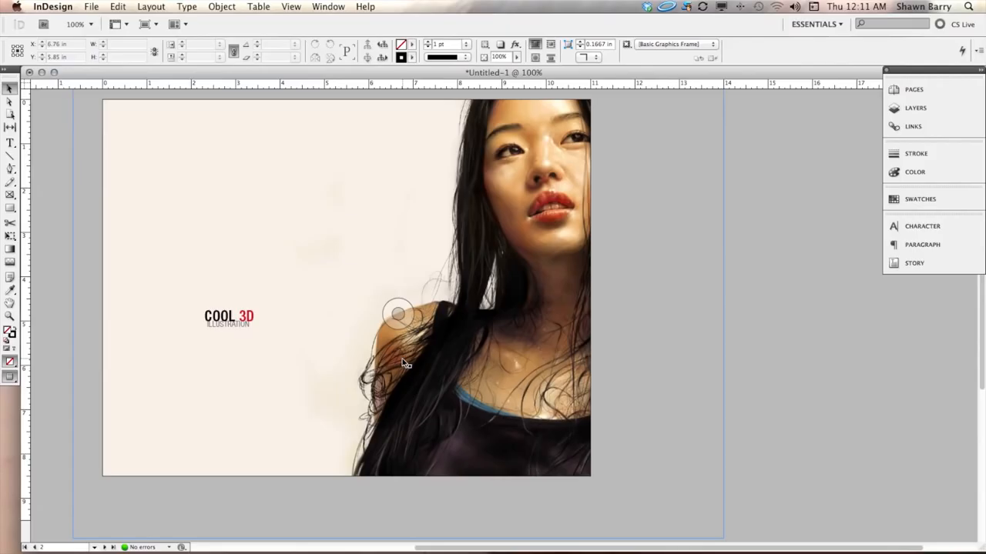
Enlarge the portrait to about 21.56 by 16.17 in and reposition it so the face is cropped by the page's right edge.
key("super+minus")
key("super+minus")
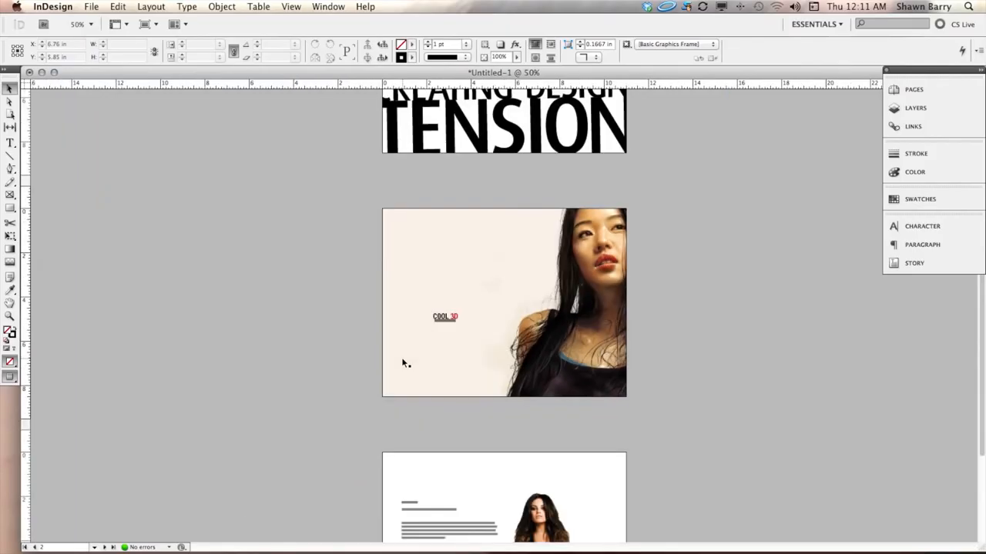
left_click(509, 349)
left_click_drag(366, 429, 291, 485)
left_click_drag(584, 335, 546, 379)
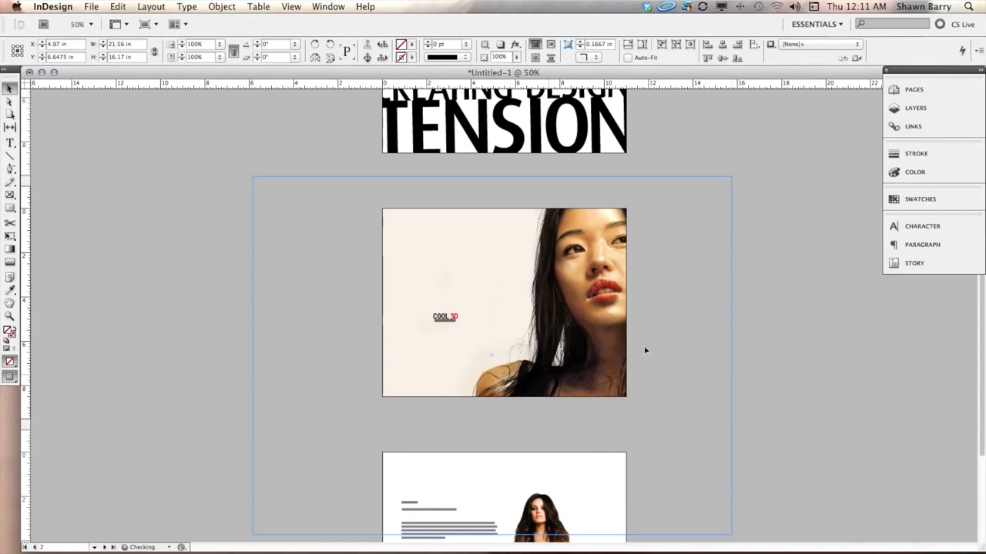
left_click(807, 327)
key("super+0")
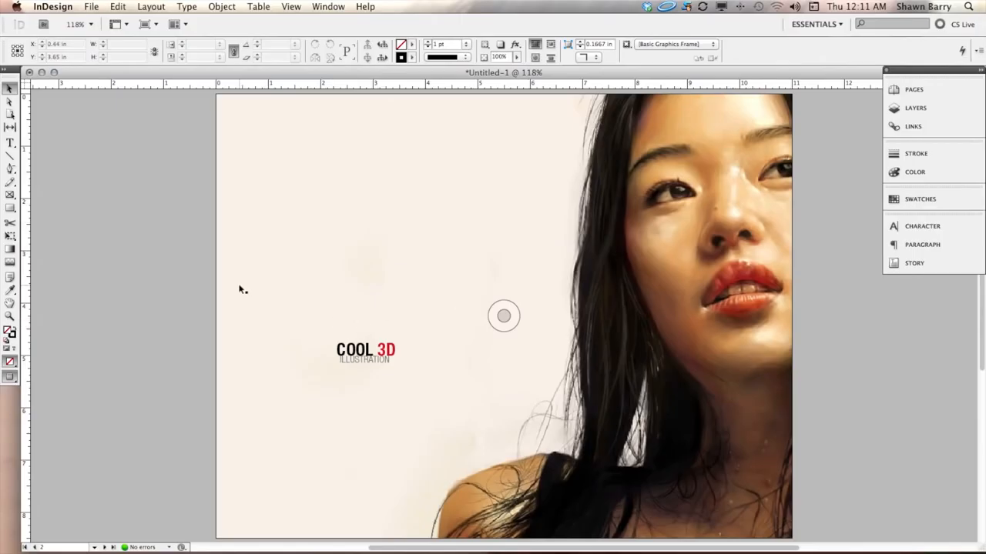
On page 3, move the woman's cutout photo down and right, close to the page's bottom edge.
key("shift+Page_Down")
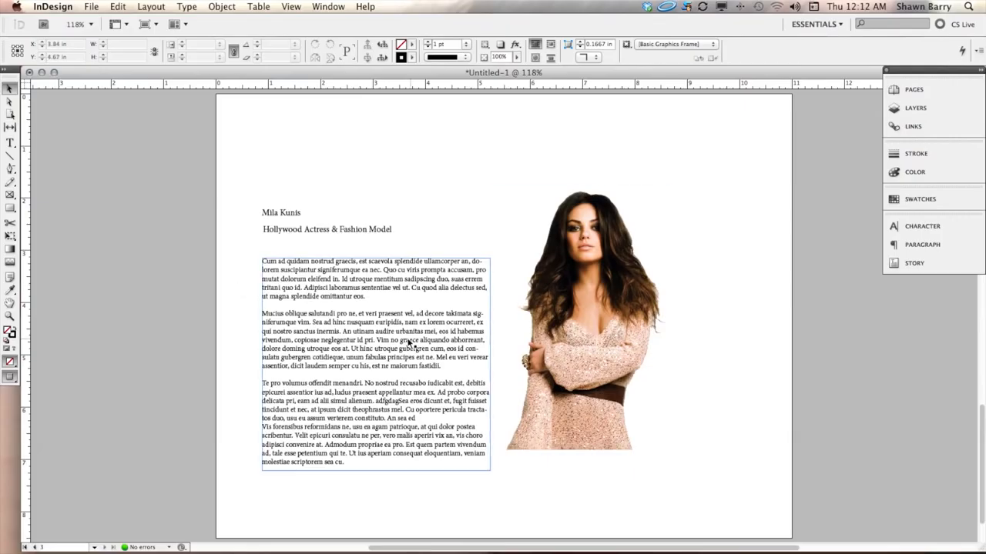
left_click_drag(646, 313, 712, 394)
left_click(842, 365)
Move the body text block down towards the page's bottom and place the Hollywood Actress & Fashion Model subtitle just above it at Y 3.54 in.
left_click(380, 328)
left_click_drag(380, 328, 381, 378)
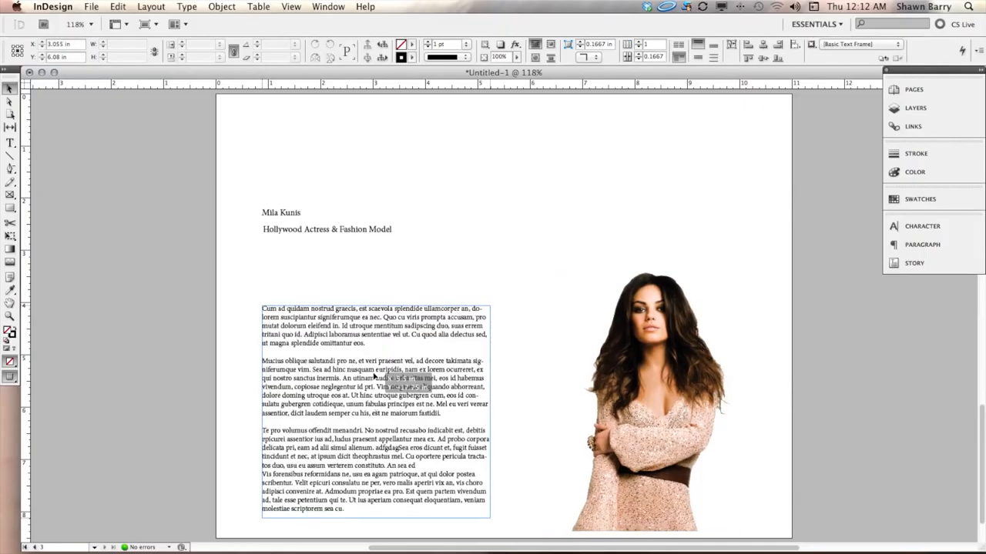
left_click(144, 306)
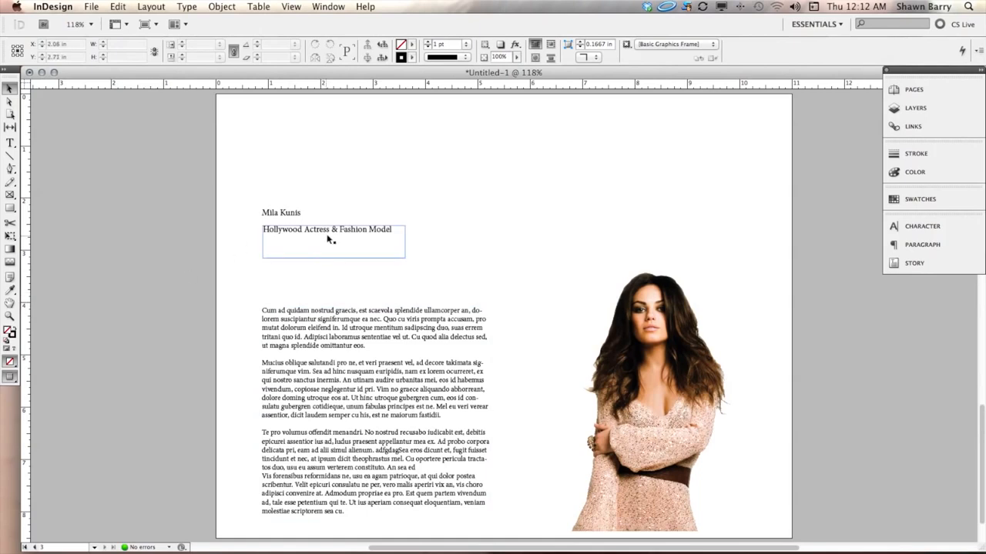
left_click_drag(330, 237, 330, 274)
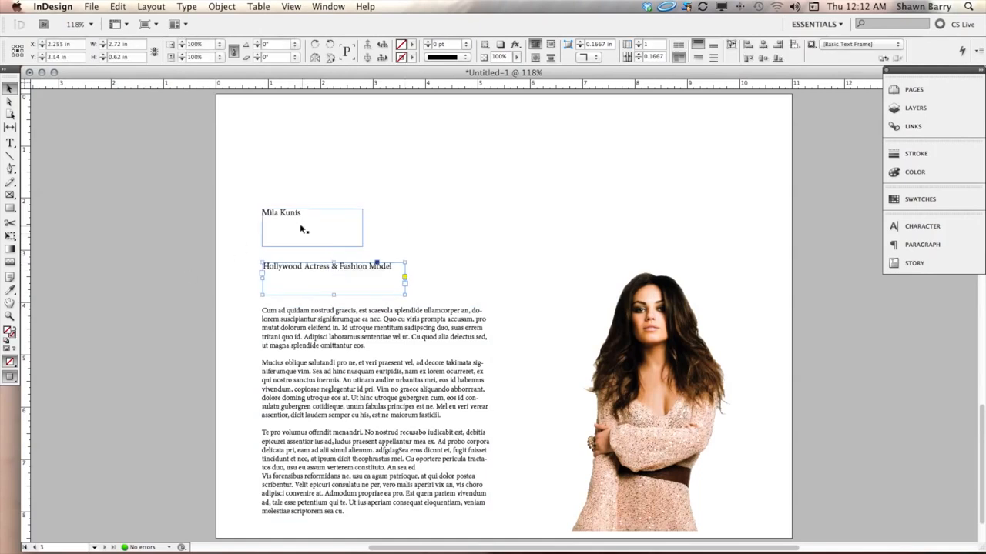
Move the Mila Kunis heading up and left, enlarging its frame to about 10.44 by 2.04 in and its text to headline size.
left_click_drag(293, 221, 266, 171)
left_click_drag(337, 197, 781, 266)
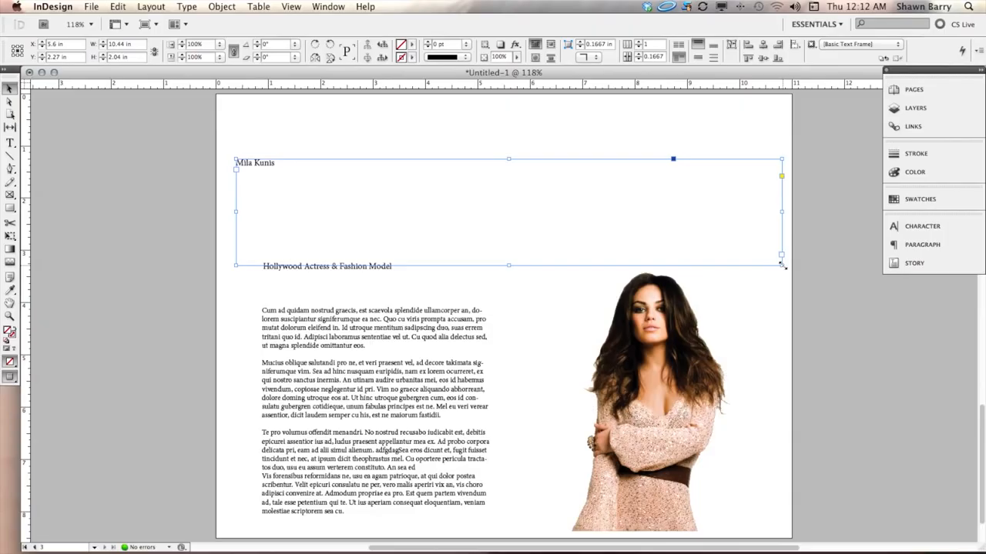
key("alt+shift+super+period")
key("alt+shift+super+period")
key("alt+shift+super+period")
key("alt+shift+super+period")
key("alt+shift+super+period")
key("alt+shift+super+period")
key("alt+shift+super+period")
key("alt+shift+super+period")
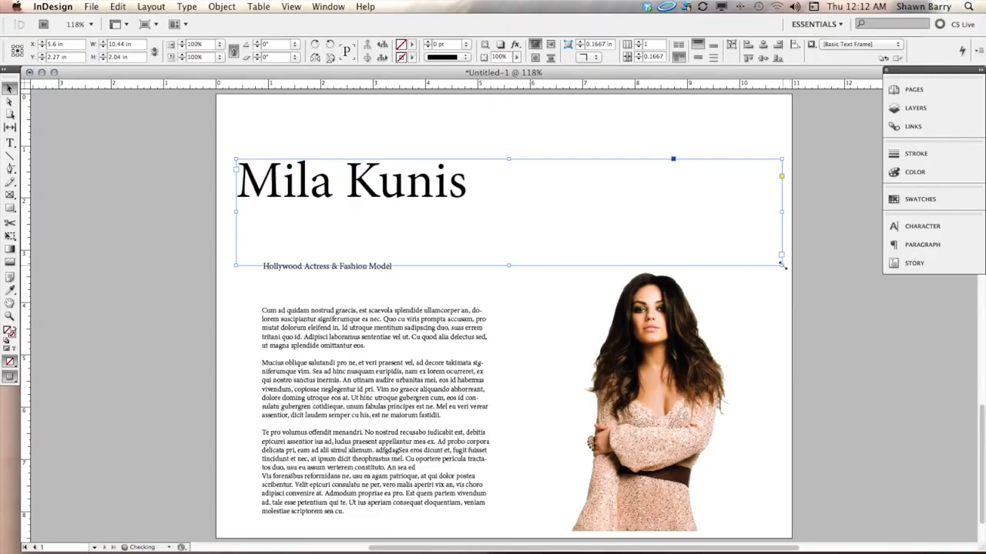
key("alt+shift+super+period")
key("alt+shift+super+period")
key("alt+shift+super+period")
key("alt+shift+super+period")
key("alt+shift+super+period")
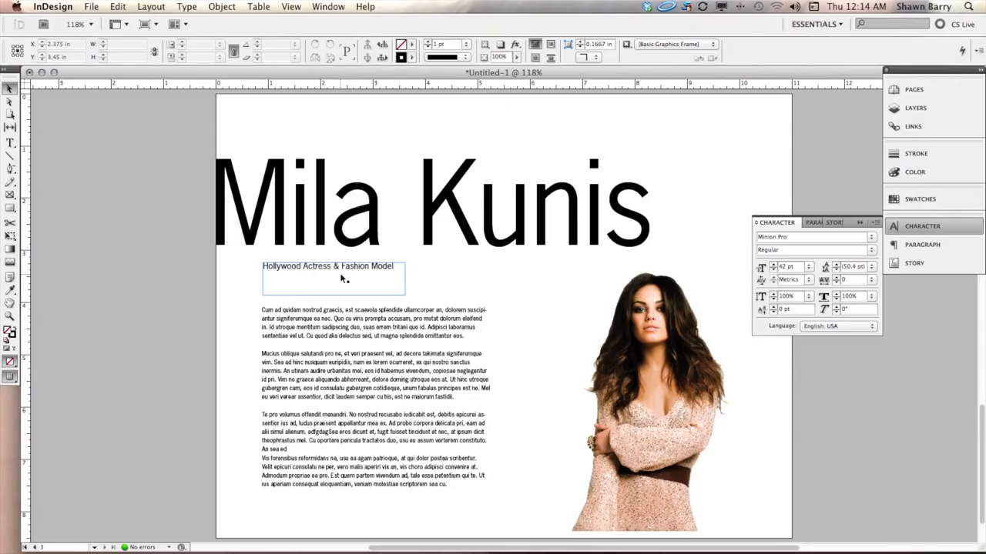
Collapse the Character settings and enlarge the Mila Kunis heading text until it outgrows its frame.
left_click(860, 223)
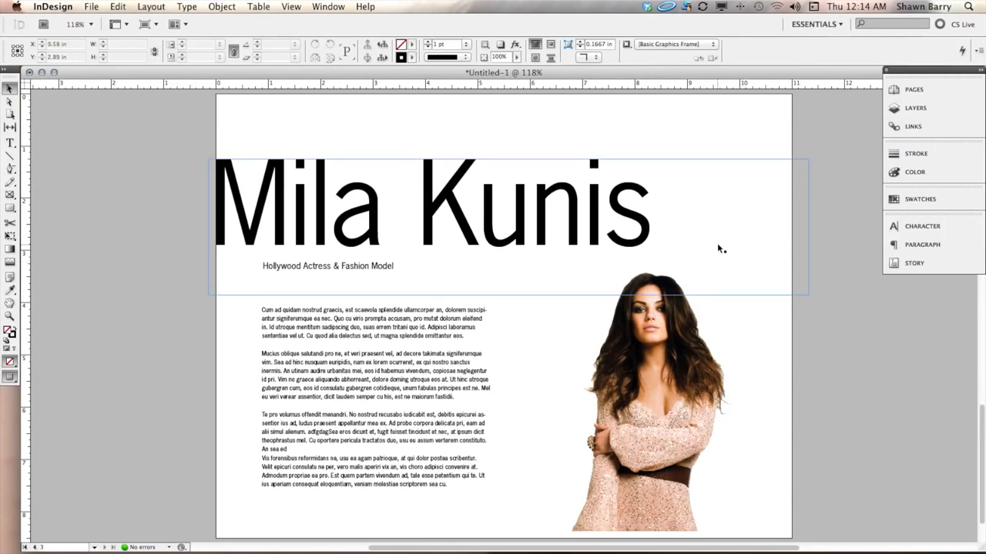
left_click(513, 223)
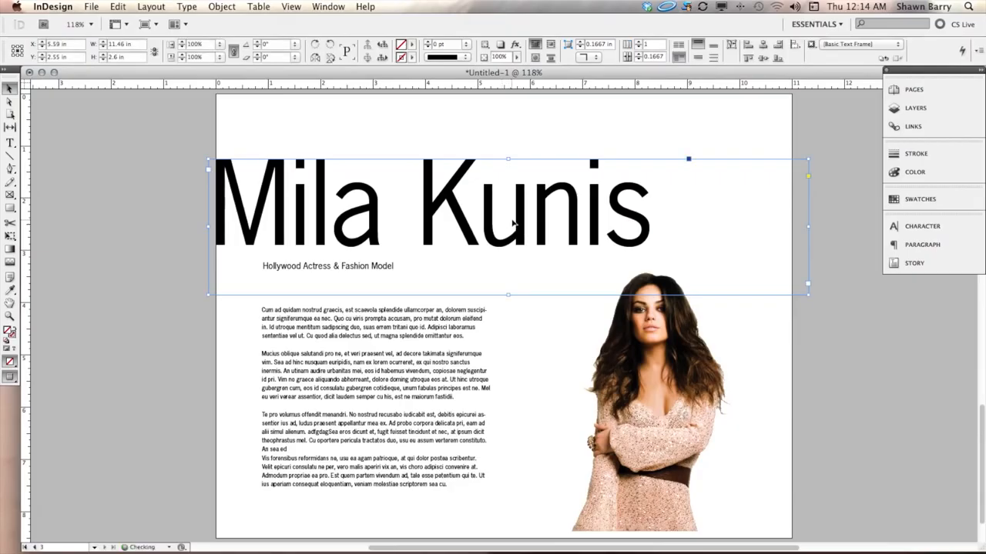
key("super+shift+period")
key("super+shift+period")
key("super+shift+period")
key("super+shift+period")
key("super+shift+period")
key("super+shift+period")
key("super+shift+period")
key("super+shift+period")
key("super+shift+period")
key("super+shift+period")
key("super+shift+period")
key("super+shift+period")
key("super+shift+period")
key("super+shift+period")
key("super+shift+period")
key("super+shift+period")
key("super+shift+period")
key("super+shift+period")
key("super+shift+period")
key("super+shift+period")
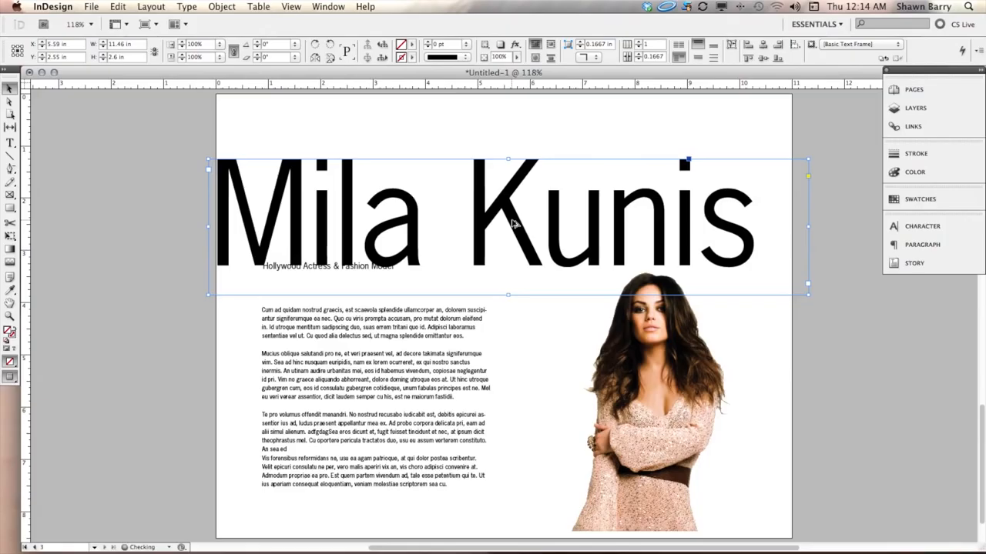
key("super+shift+period")
key("super+shift+period")
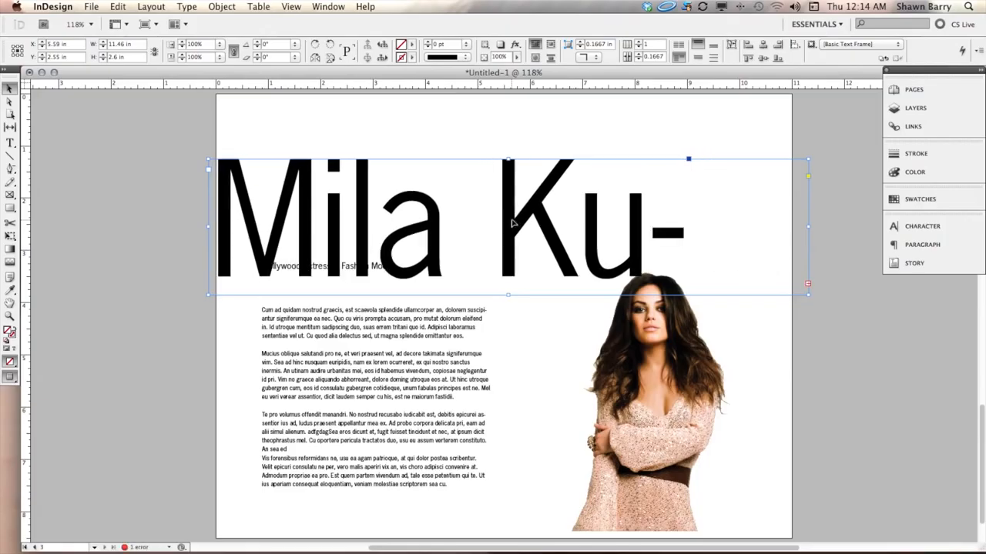
Enlarge the heading's frame to about 12.52 by 2.75 in and move it to X 5.96, Y 2.985 in, bleeding off both page sides.
left_click_drag(808, 296, 863, 301)
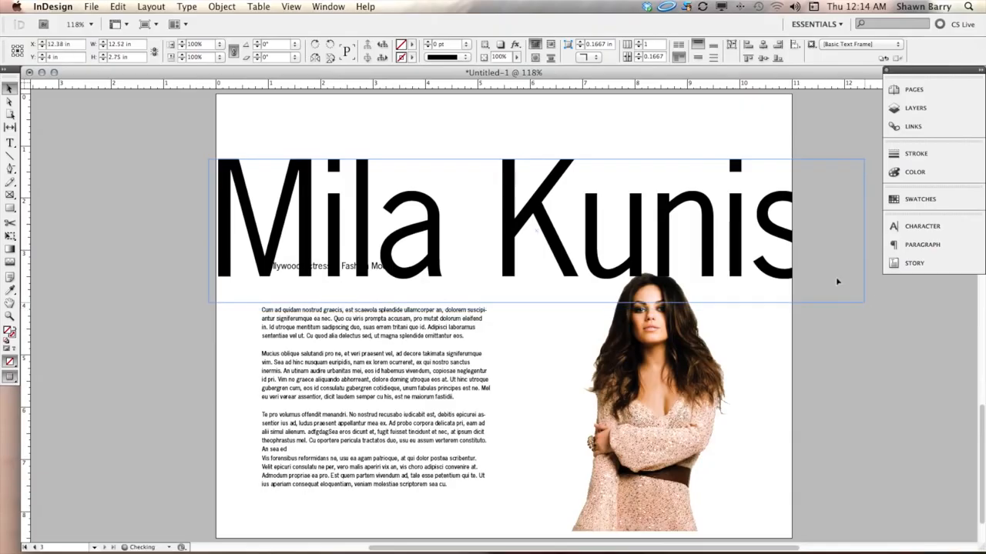
left_click_drag(779, 245, 777, 266)
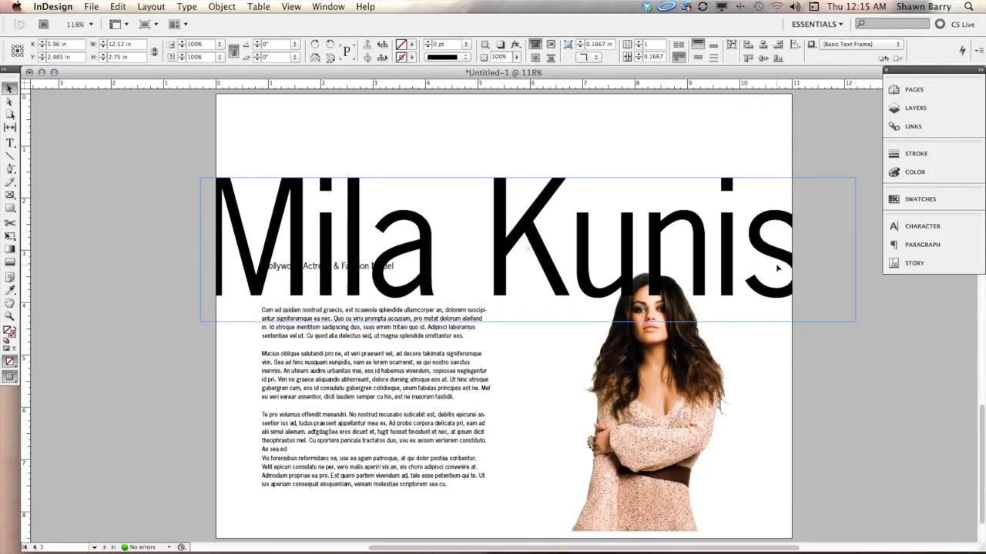
Lower the body text to Y 7.98 in and place the enlarged subtitle under the heading in a frame of about 6.8 by 0.94 in.
left_click_drag(444, 381, 443, 477)
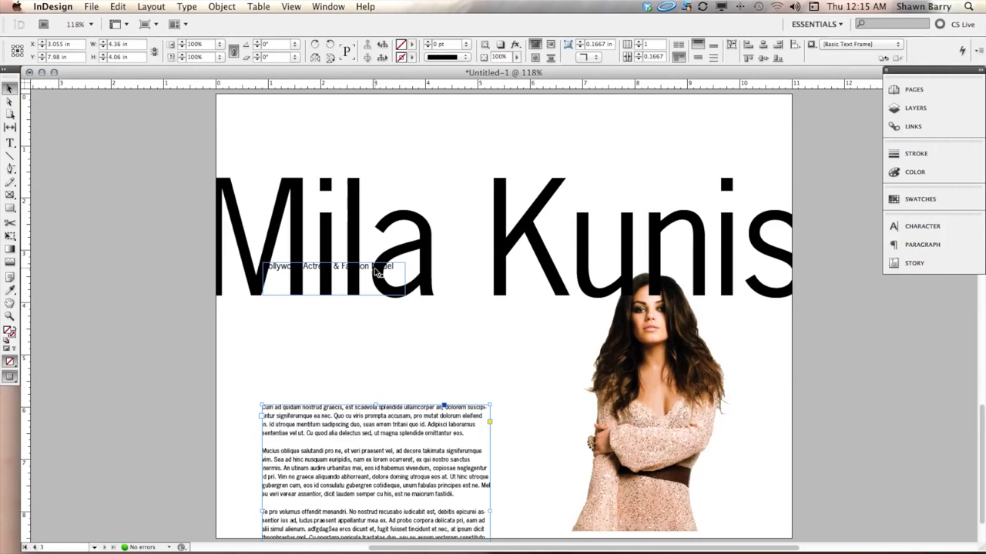
left_click_drag(376, 269, 606, 351)
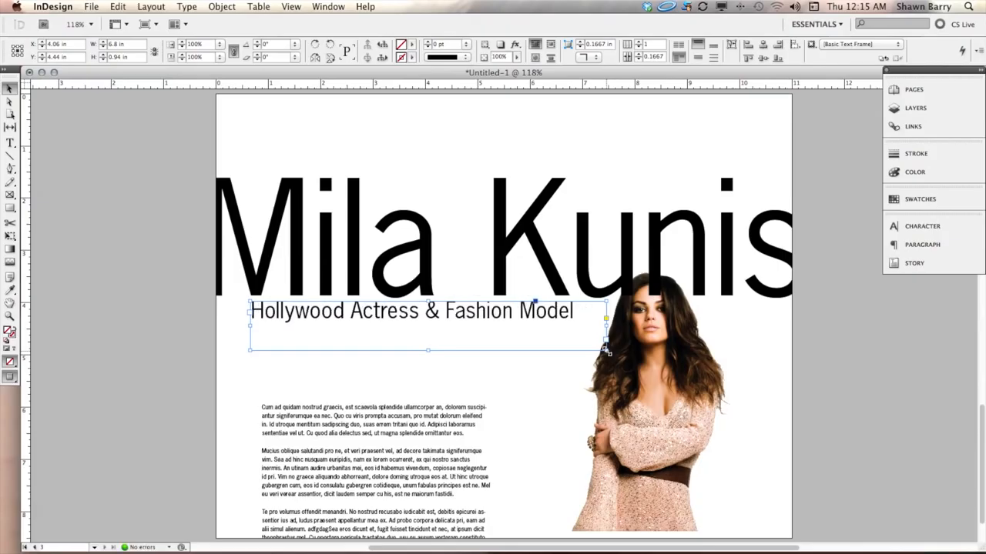
left_click(116, 202)
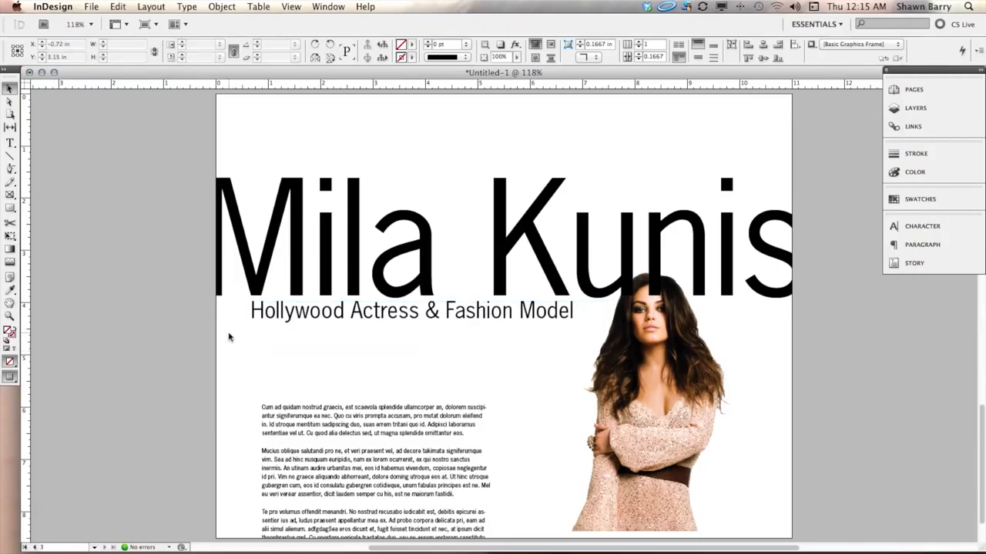
Nudge the Hollywood Actress & Fashion Model subtitle up against the heading letters and slightly right, to X 4.1017 in, Y 4.3011 in.
left_click(266, 318)
key("Up")
key("Up")
key("Up")
key("Up")
key("Up")
key("Up")
key("Up")
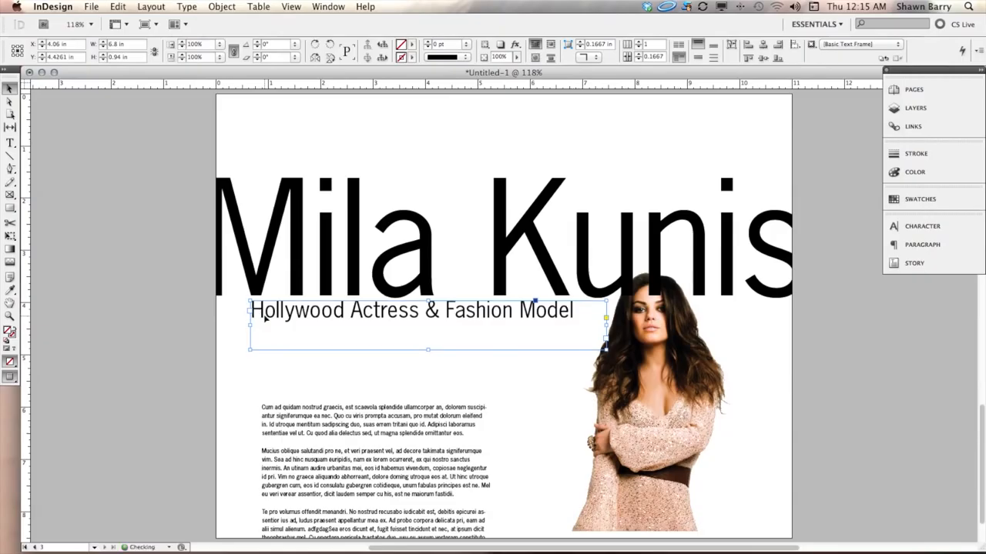
key("Up")
key("Up")
key("Up")
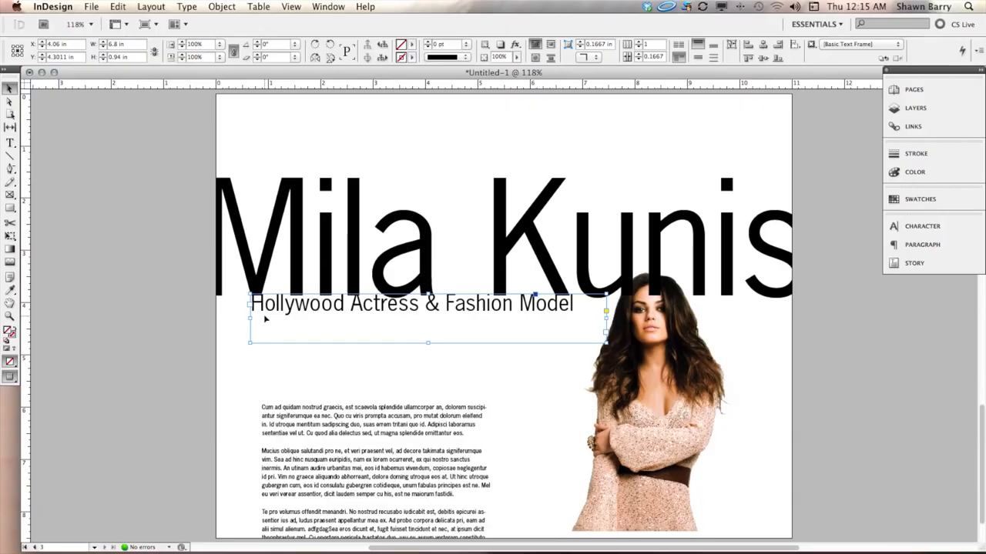
key("Right")
key("Right")
key("Right")
key("Right")
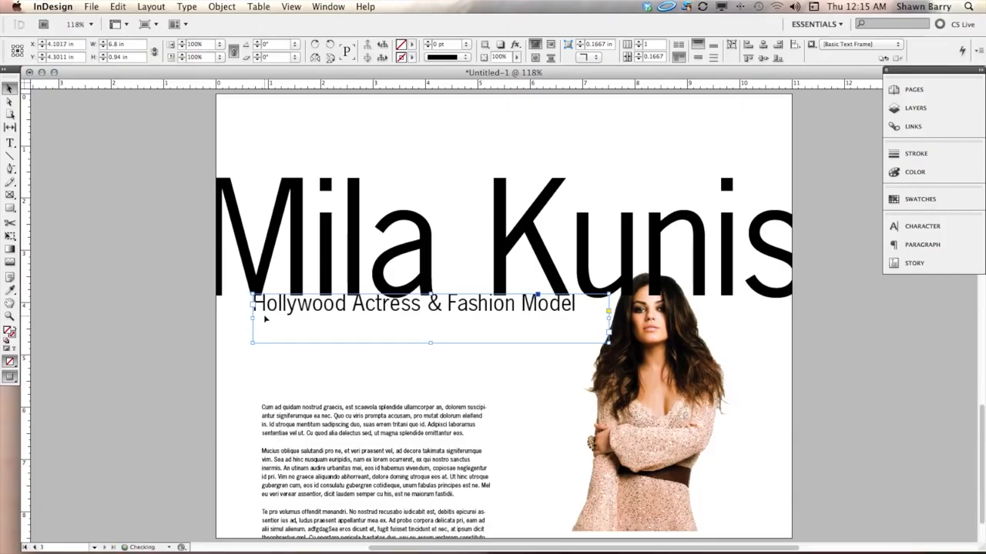
Bring the photo of the model in front of the Mila Kunis heading.
left_click(165, 368)
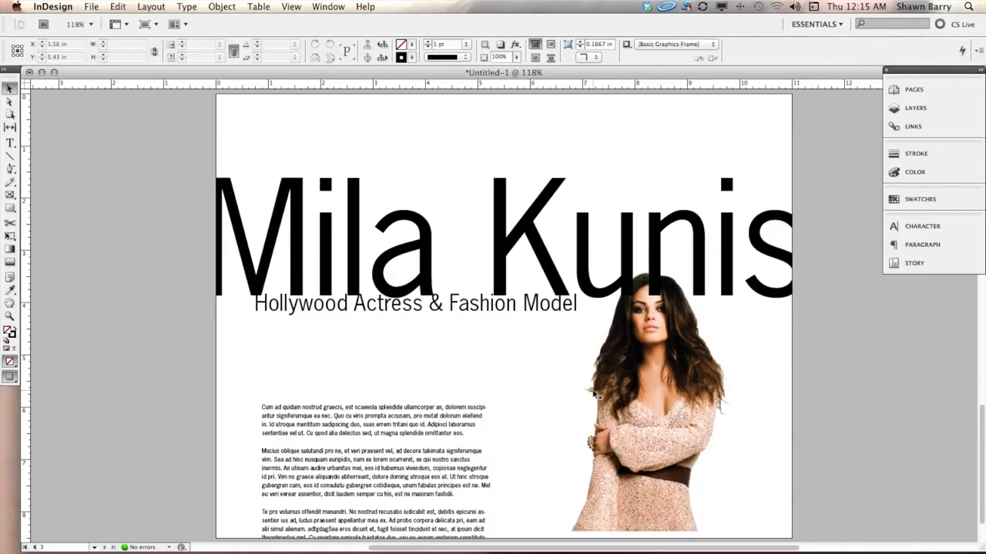
left_click(619, 446)
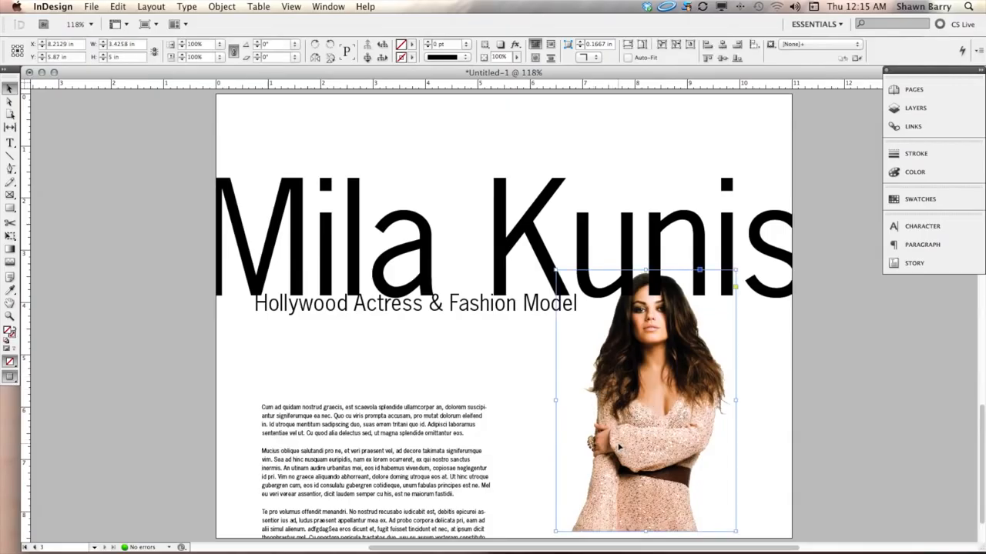
key("super+shift+bracketright")
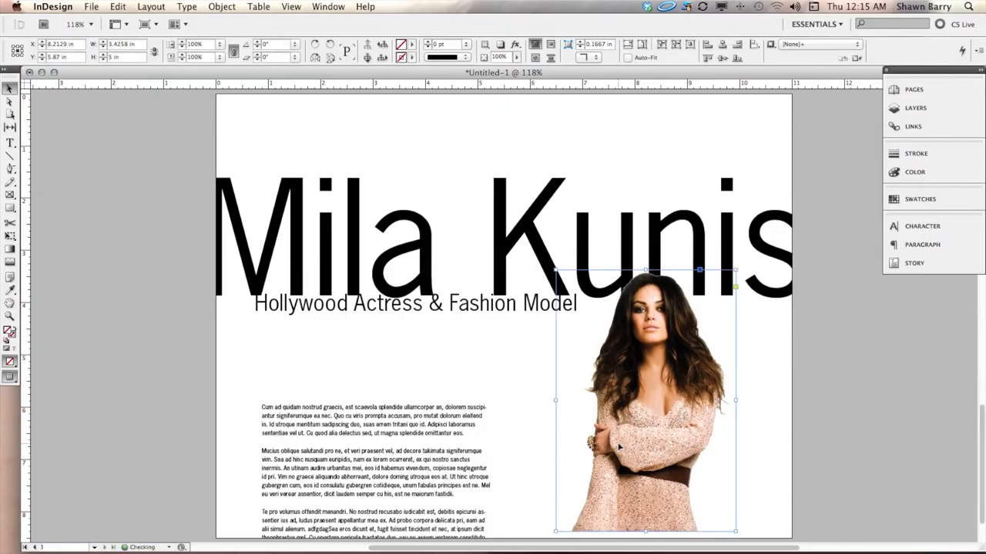
Lighten the Mila Kunis heading text to a 25% tint of black.
left_click(764, 210)
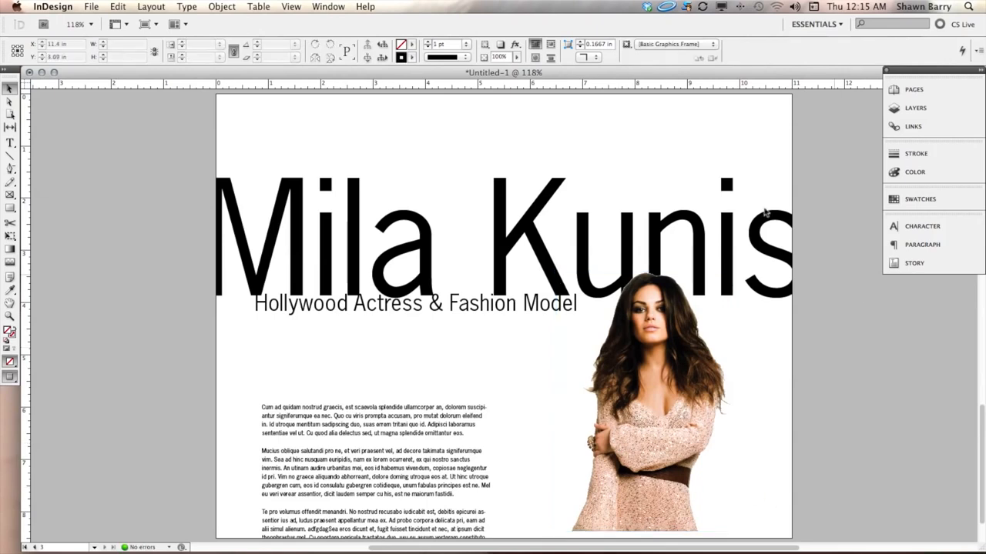
left_click(915, 172)
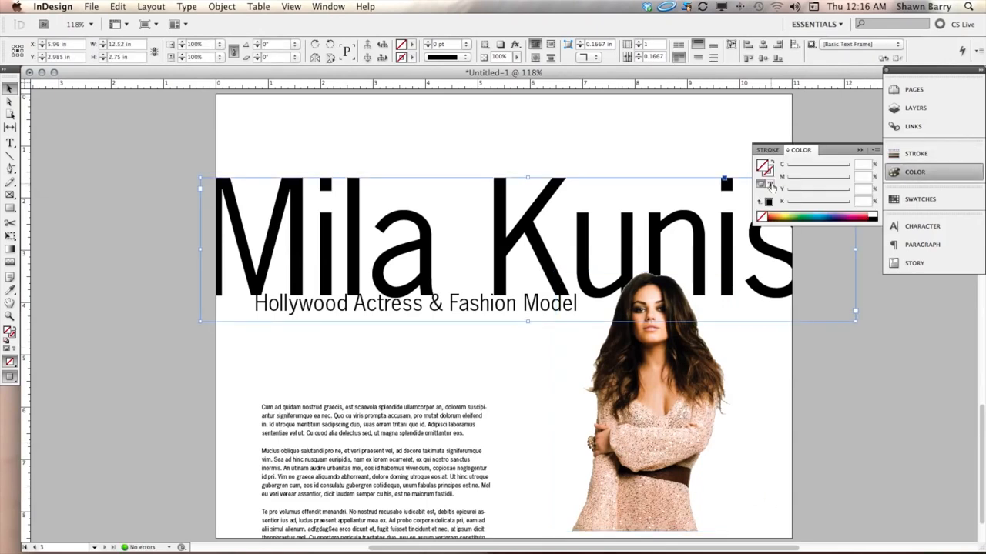
left_click(770, 185)
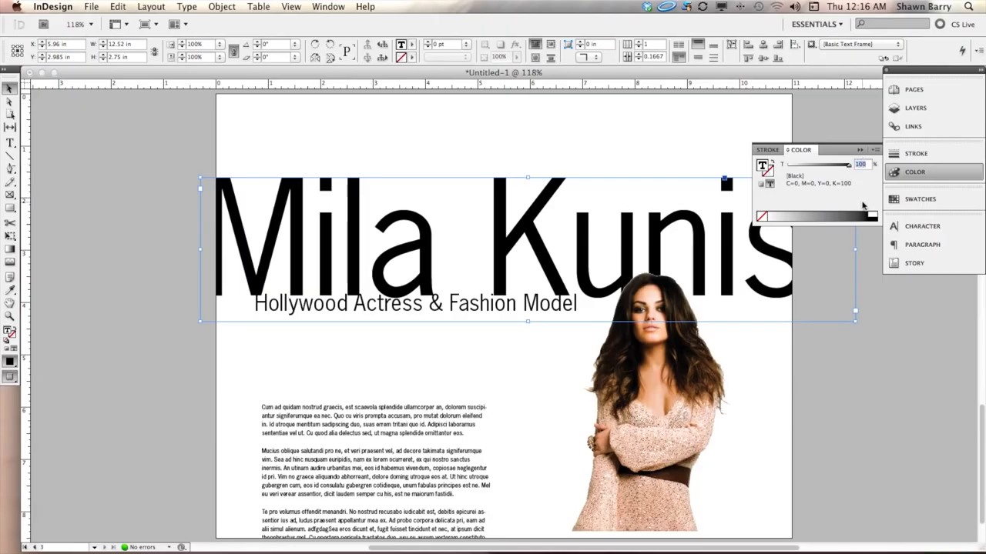
type("25")
key("Return")
left_click(888, 388)
left_click(859, 149)
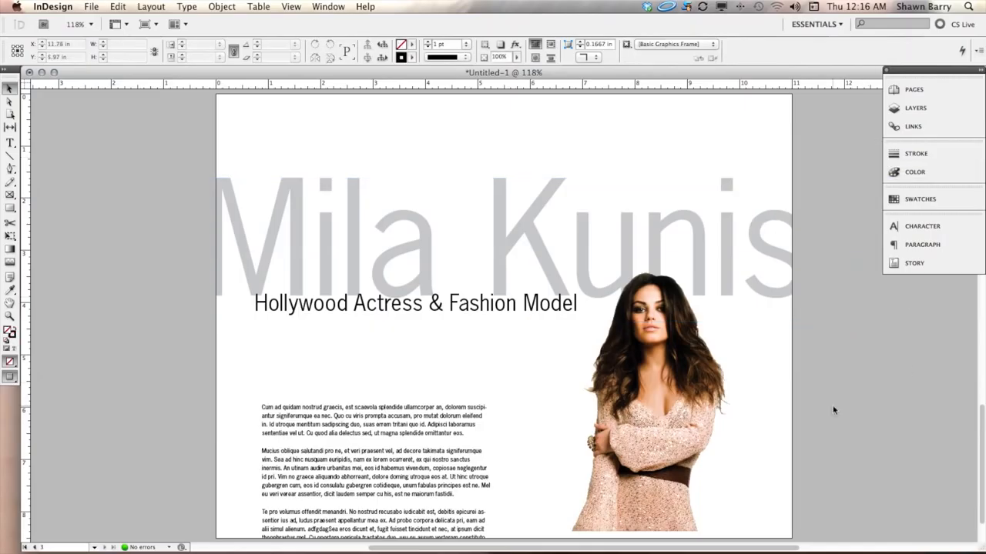
Enlarge the model photo to about 4.33 by 6.33 in and move it to X 7.8868 in, Y 5.87 in, bleeding off the page bottom.
left_click(670, 357)
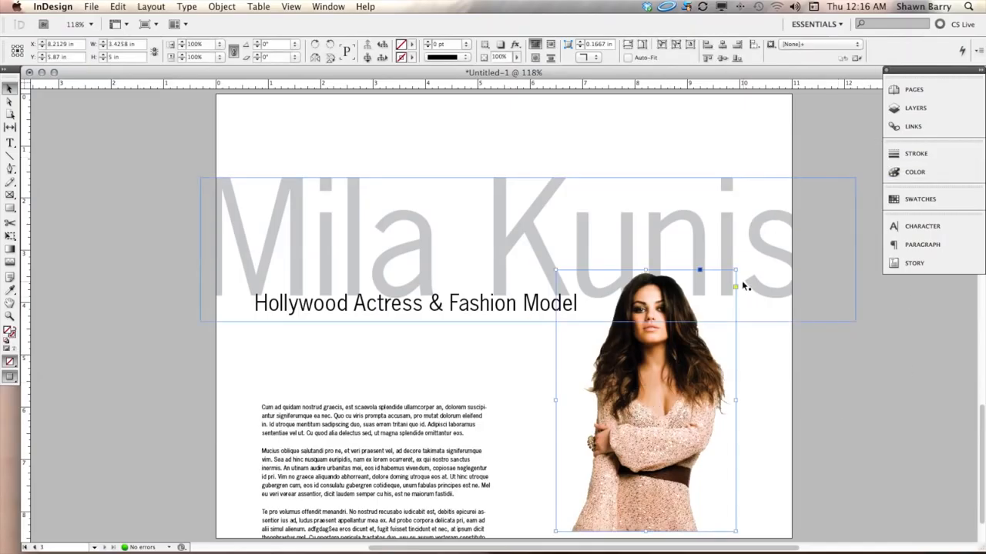
left_click_drag(735, 271, 758, 249)
left_click_drag(690, 387, 680, 387)
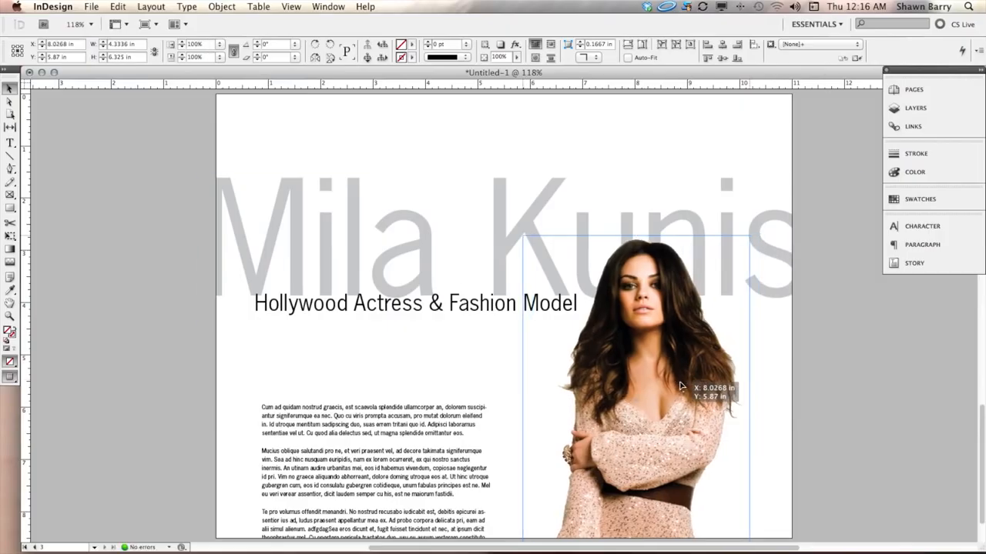
left_click_drag(681, 387, 674, 387)
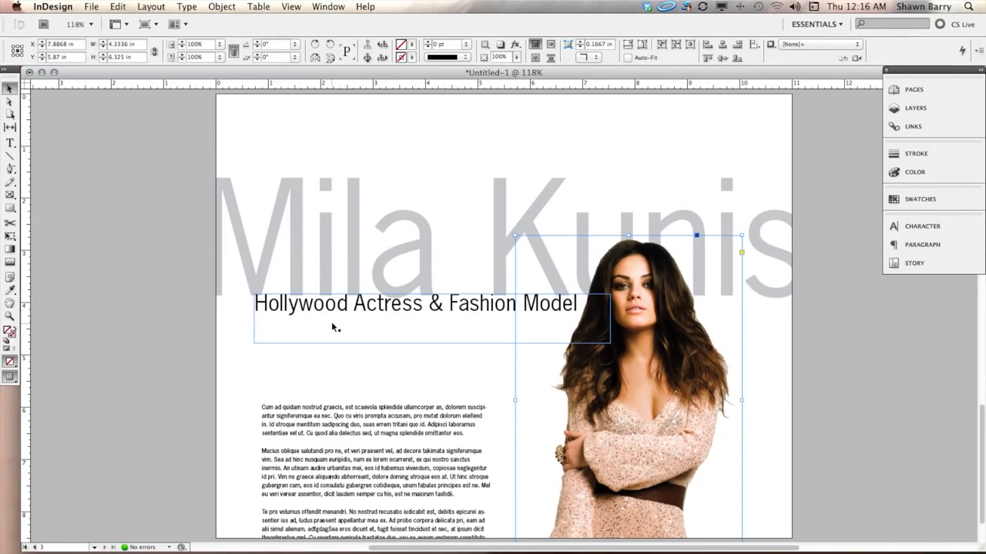
Shift the subtitle right to X 4.32 in and slightly down, and place the body text directly under it at X 3.48 in, Y 6.36 in.
left_click_drag(337, 327, 343, 327)
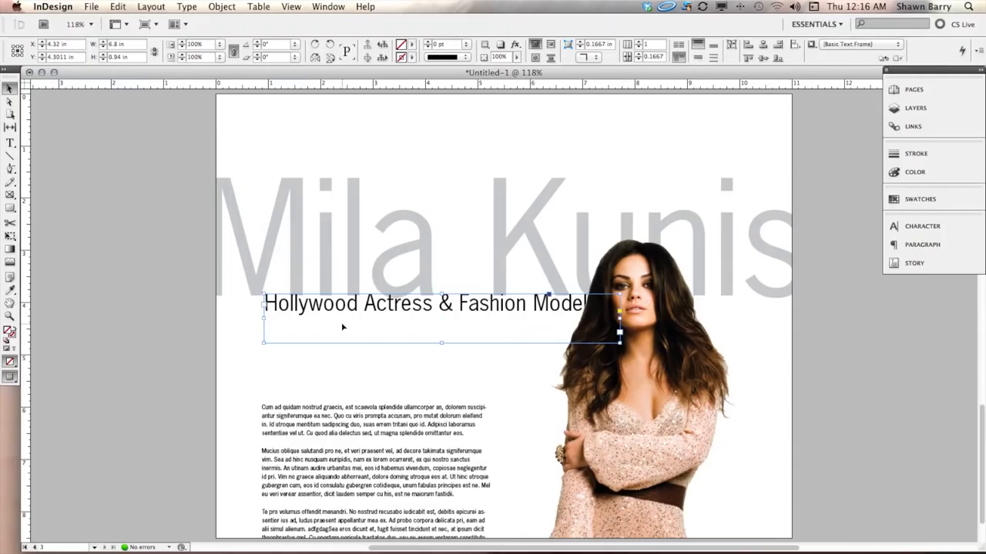
key("Down")
left_click(171, 353)
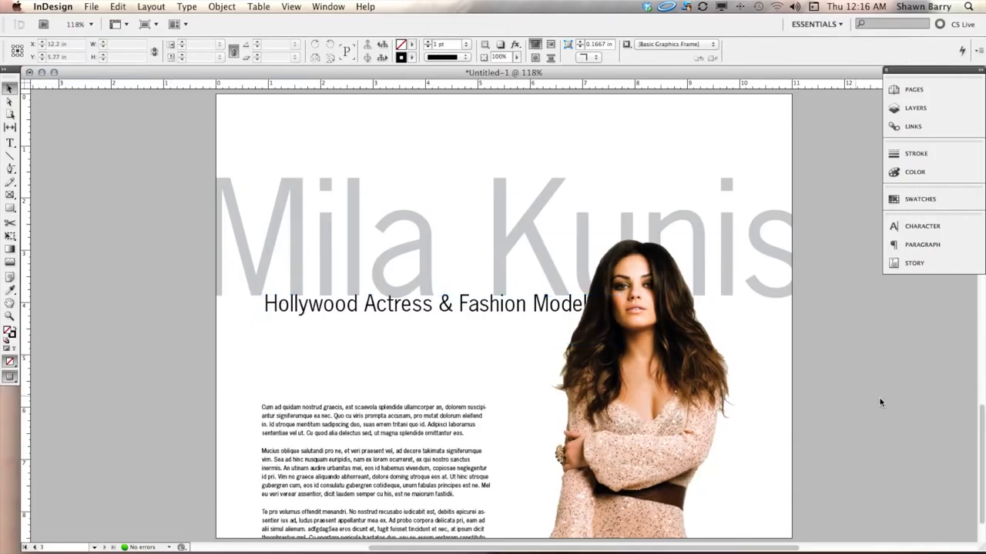
left_click_drag(385, 450, 377, 394)
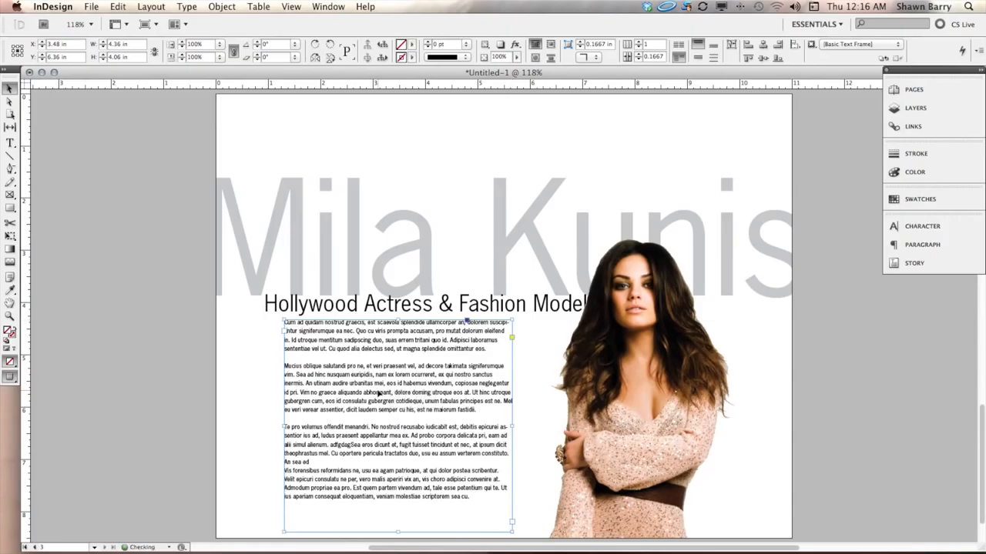
left_click(193, 394)
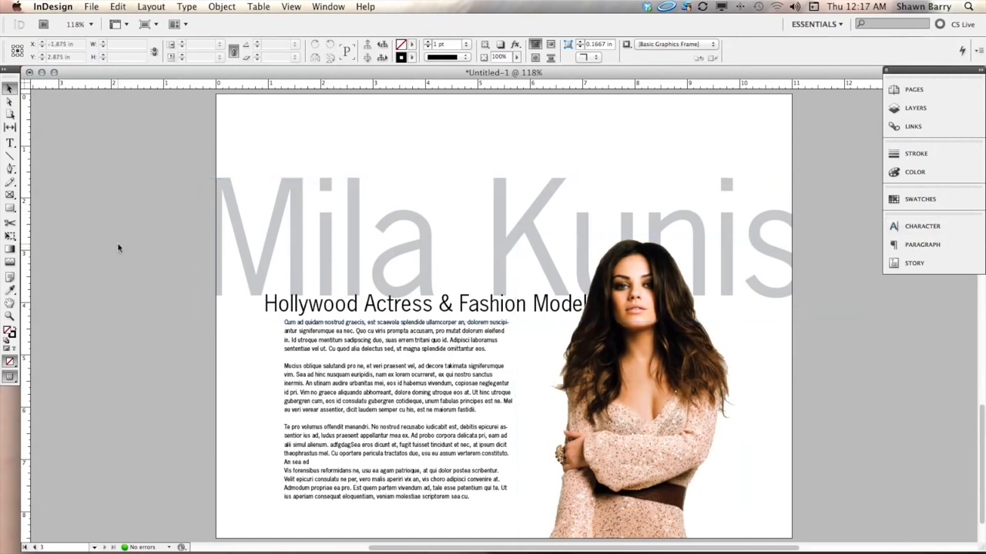
Enlarge the Mila Kunis heading text slightly and nudge its frame left to X 5.9461 in.
left_click(776, 246)
key("shift+super+period")
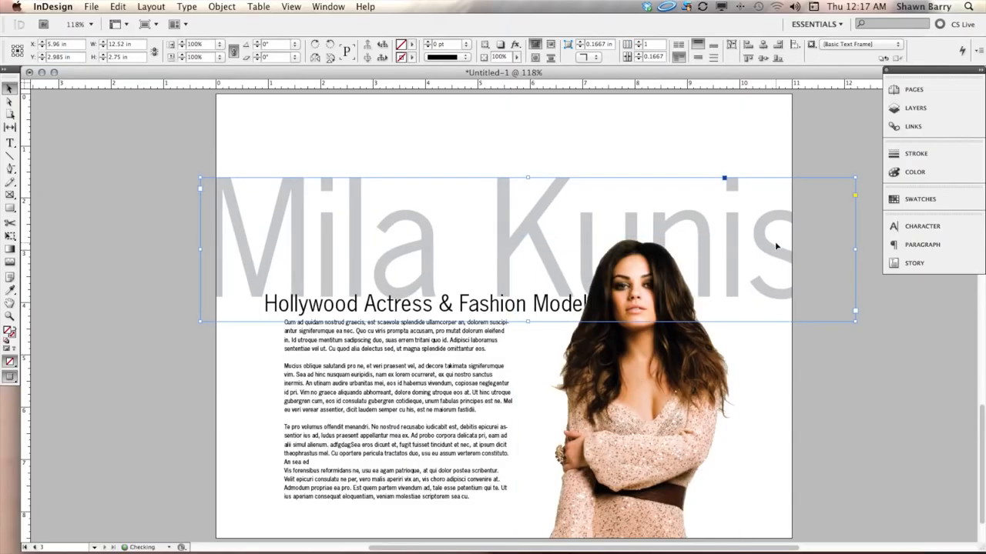
key("alt+Right")
key("Left")
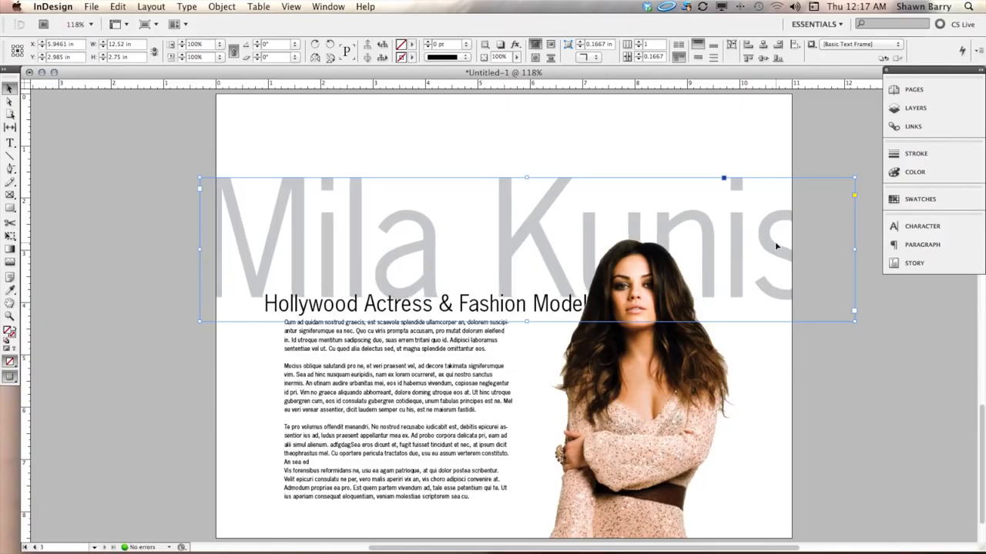
left_click(853, 375)
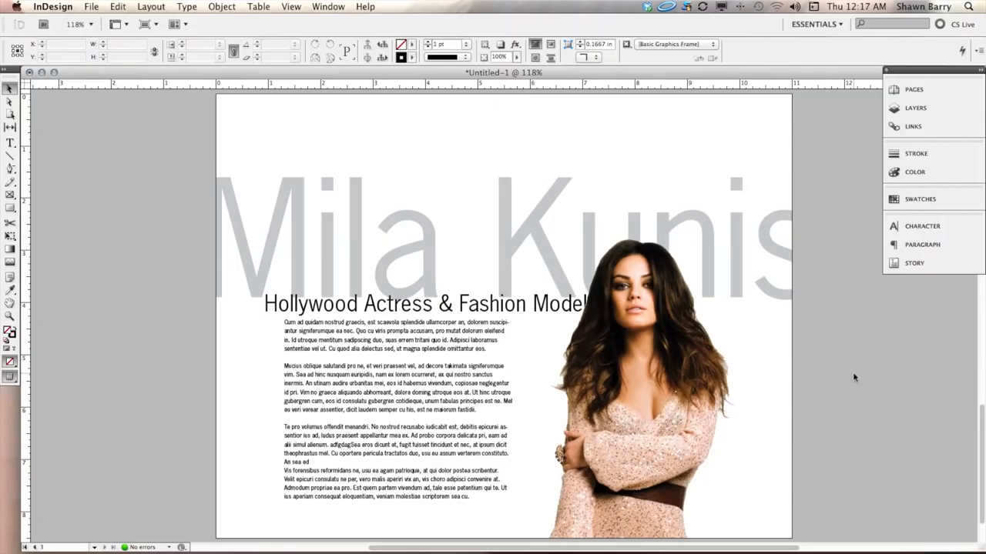
Nudge the Hollywood Actress & Fashion Model subtitle up over the heading's lower edge and slightly right, to X 4.3339 in, Y 4.2317 in.
left_click(327, 309)
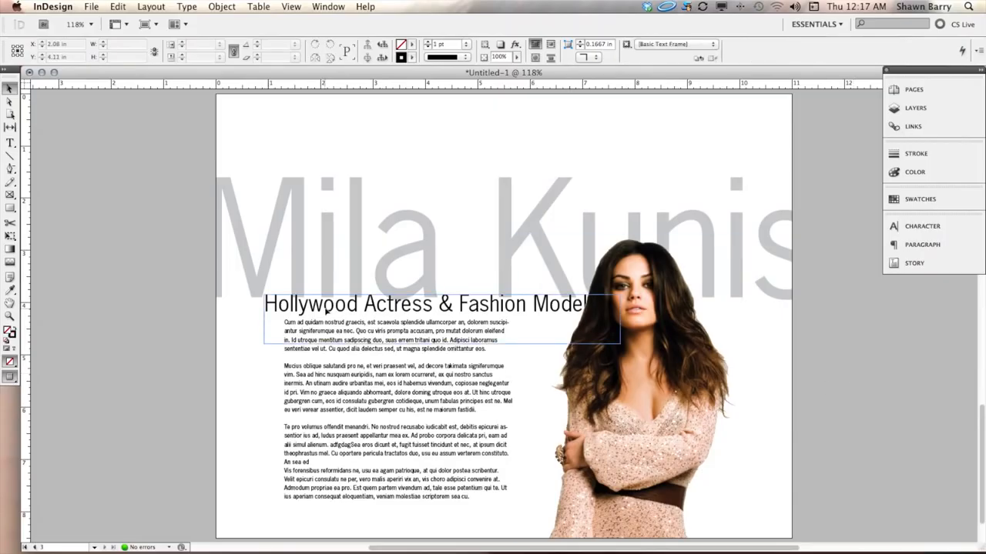
key("Up")
key("Up")
key("Up")
key("Up")
key("Up")
key("Up")
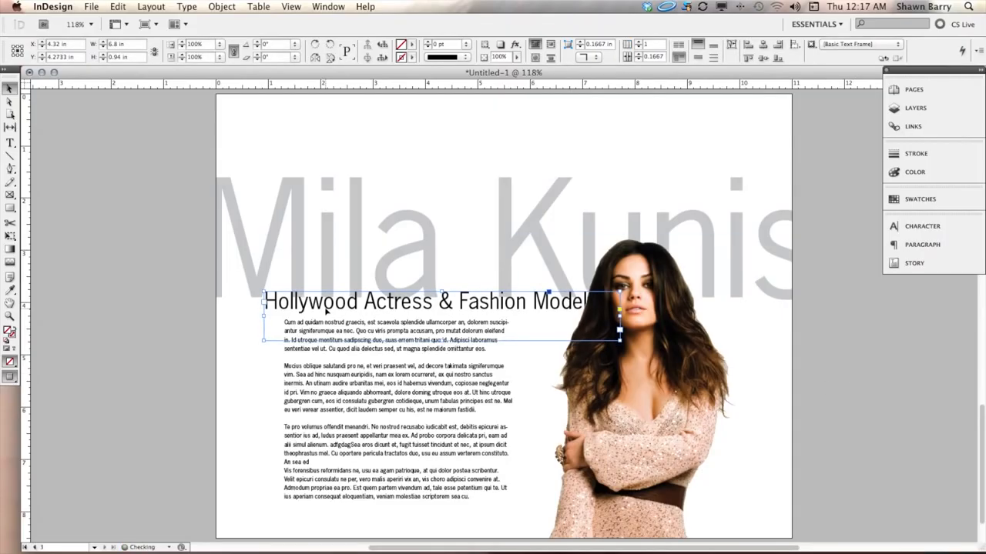
key("Right")
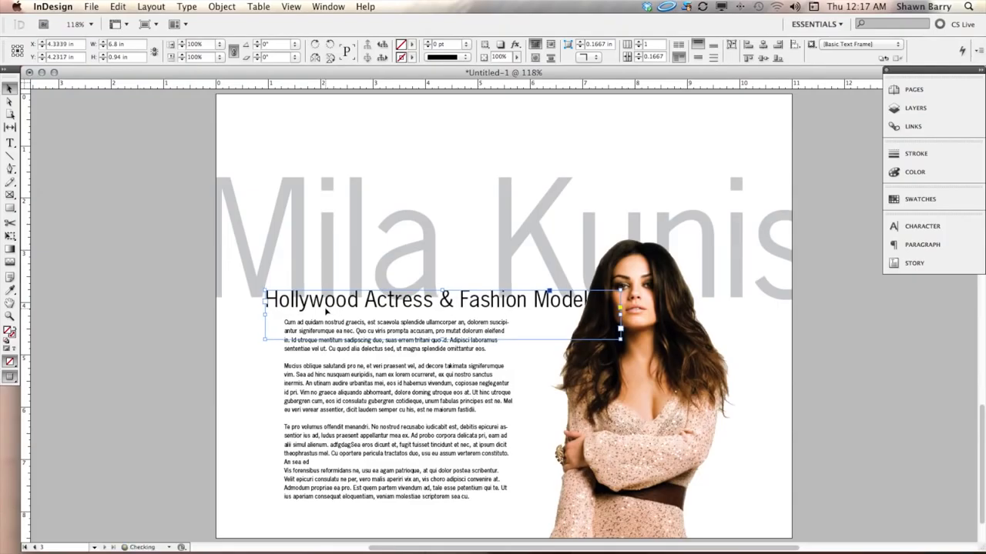
left_click(166, 354)
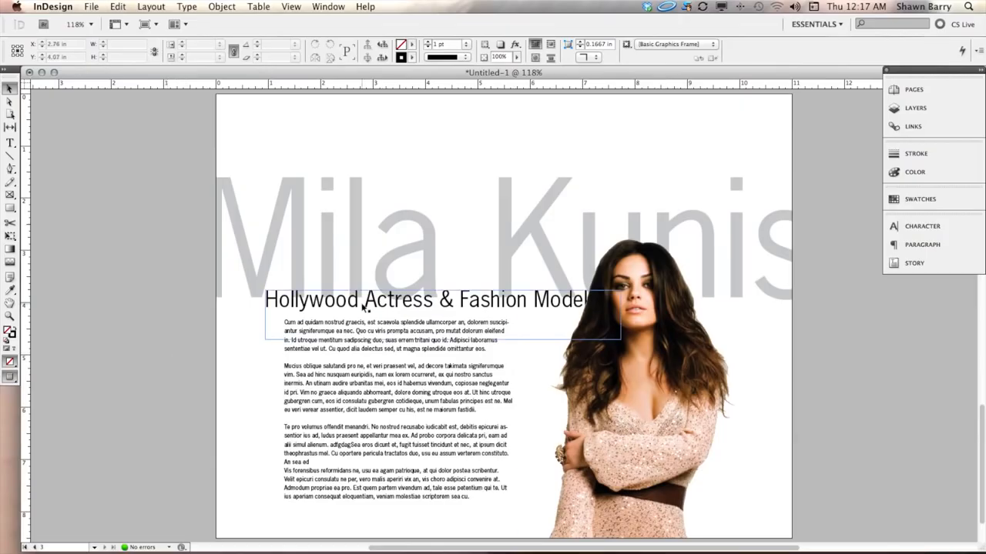
Shrink the subtitle's frame around its text to about 6.53 by 0.45 in.
left_click(518, 302)
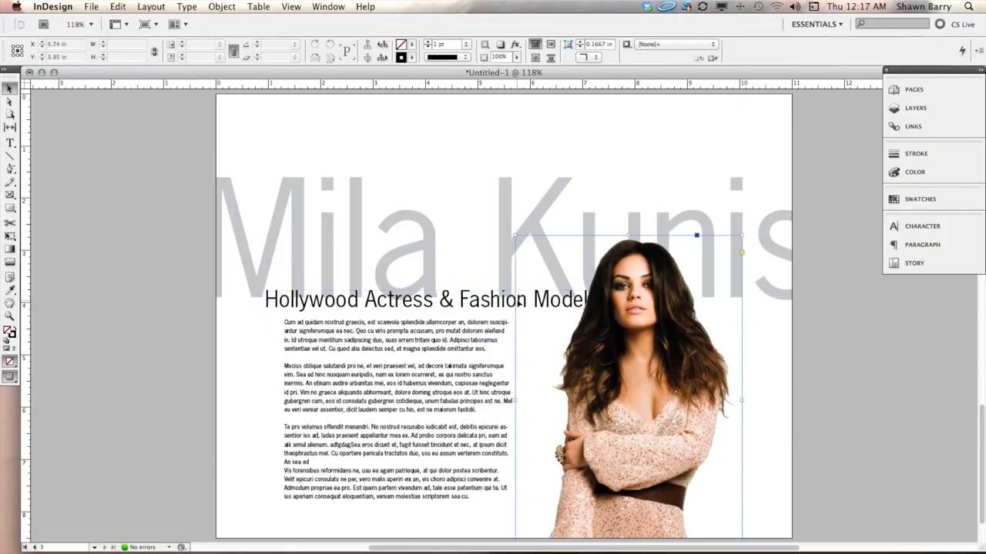
left_click(503, 302)
left_click_drag(621, 338, 606, 314)
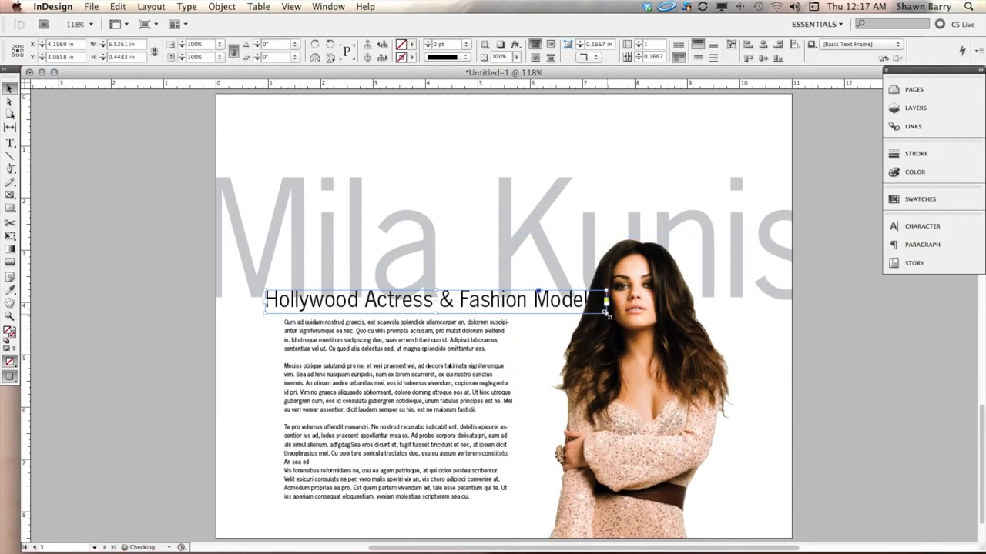
left_click(135, 386)
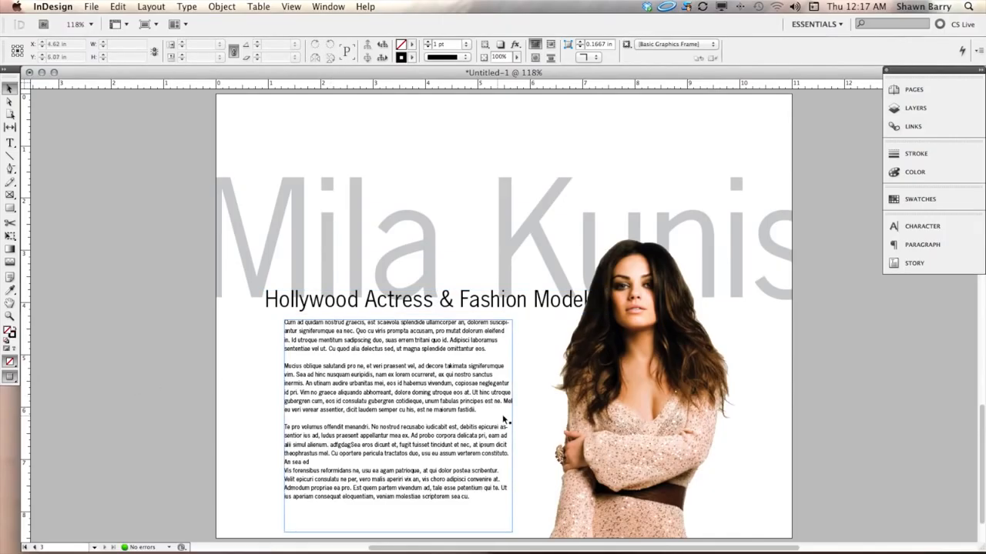
Scale the model photo down slightly and shift it right so the subtitle's last letter just touches her hair.
left_click(646, 451)
left_click_drag(514, 234, 524, 243)
left_click_drag(653, 337, 656, 338)
left_click(862, 377)
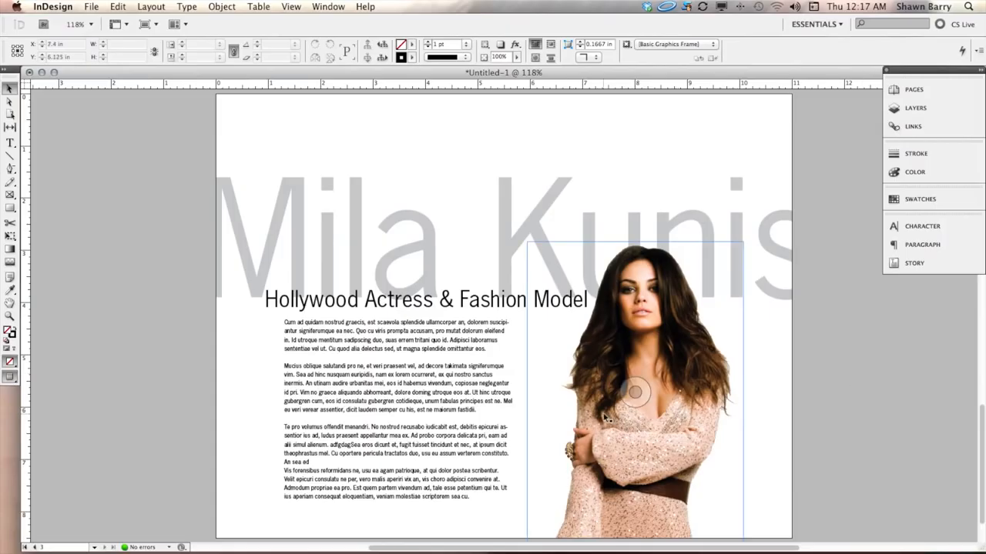
Narrow the body text frame to about 2.54 in and align it with the subtitle's left edge, at X 2.23 in, Y 6.24 in.
left_click(507, 416)
left_click_drag(510, 427, 357, 424)
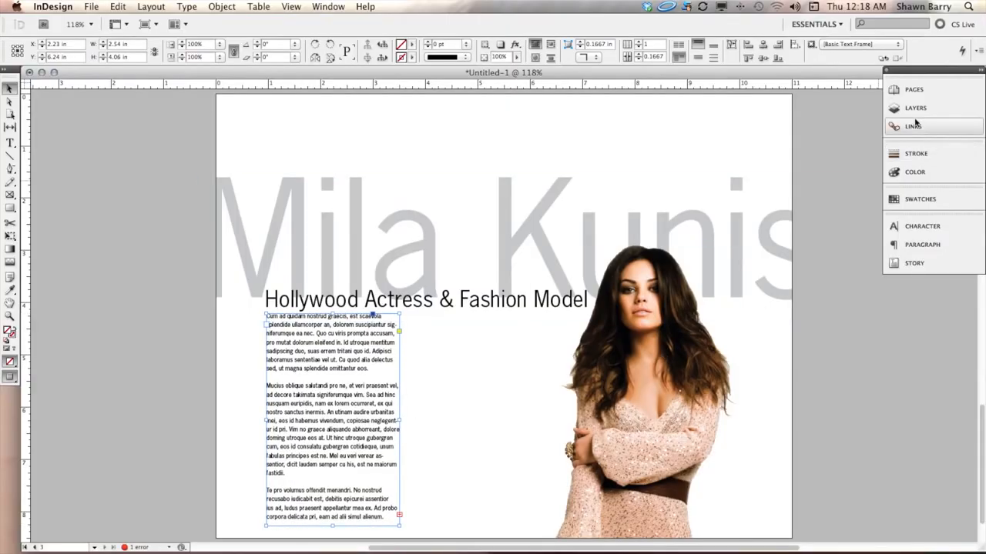
Lighten the body text to a 65% tint of black after trying 50%, and collapse the colour settings.
left_click(911, 225)
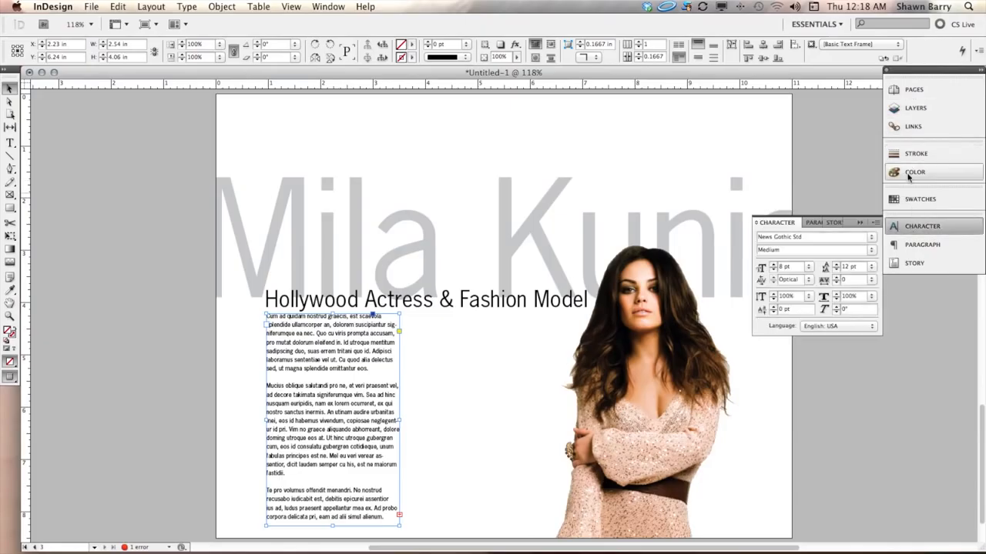
left_click(912, 172)
left_click(769, 184)
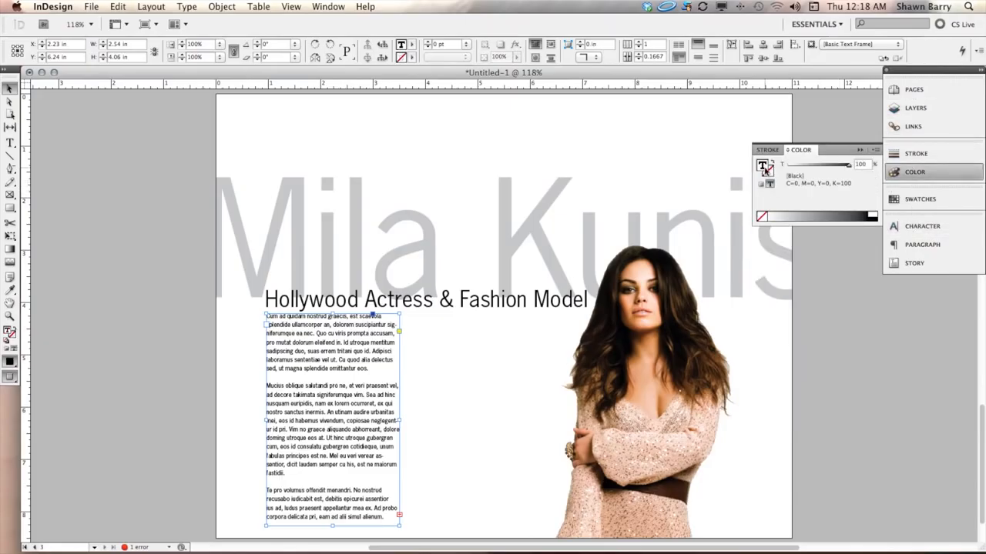
left_click(864, 164)
type("50")
key("Return")
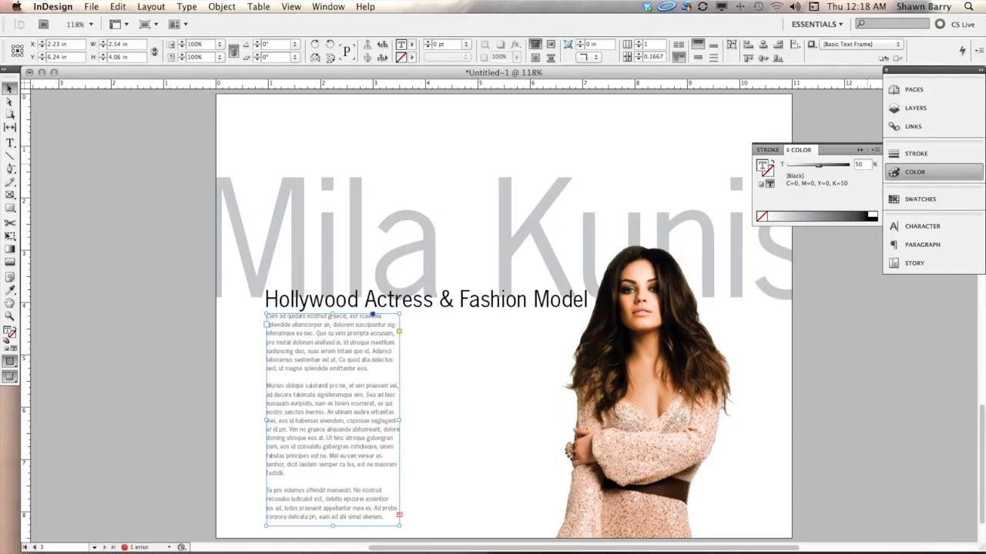
left_click(854, 164)
type("65")
key("Return")
left_click(170, 375)
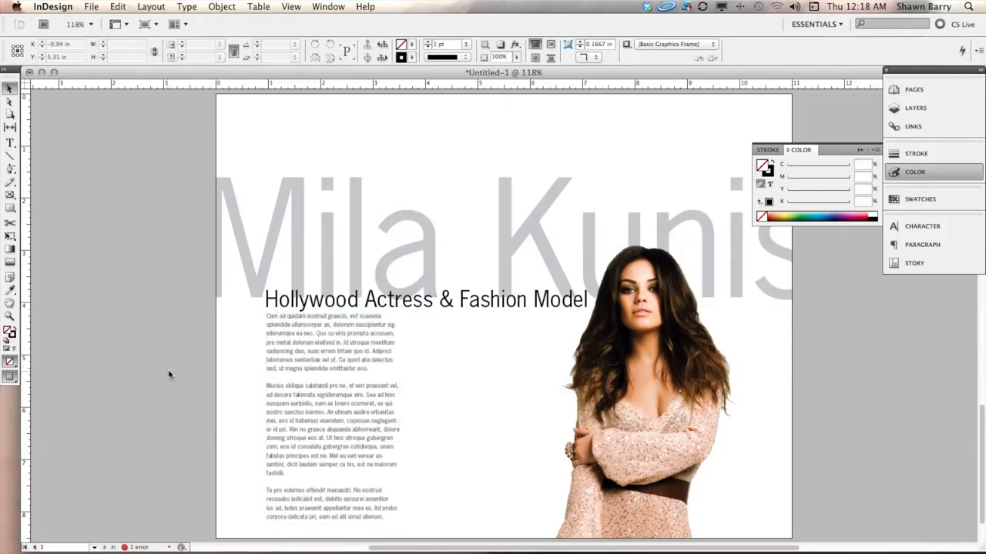
left_click(860, 150)
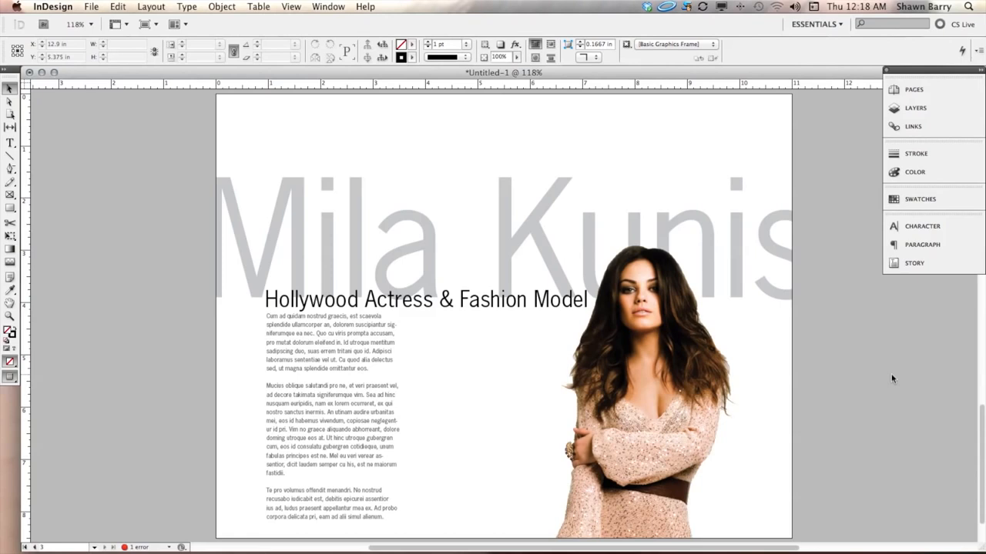
Rotate the Mila Kunis heading a few degrees counter-clockwise and move it up slightly, keeping it bleeding off both page sides.
left_click(801, 255)
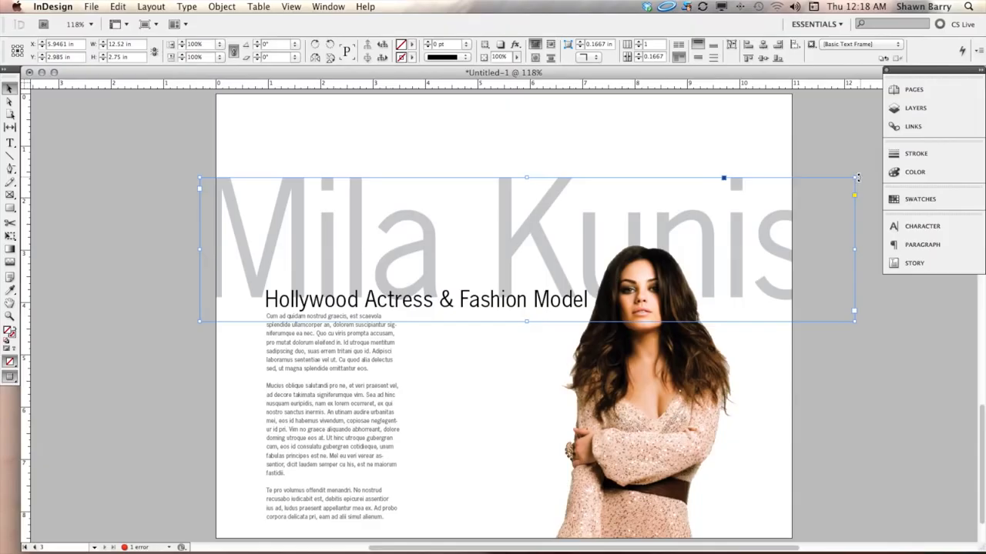
left_click_drag(860, 179, 855, 157)
left_click(873, 415)
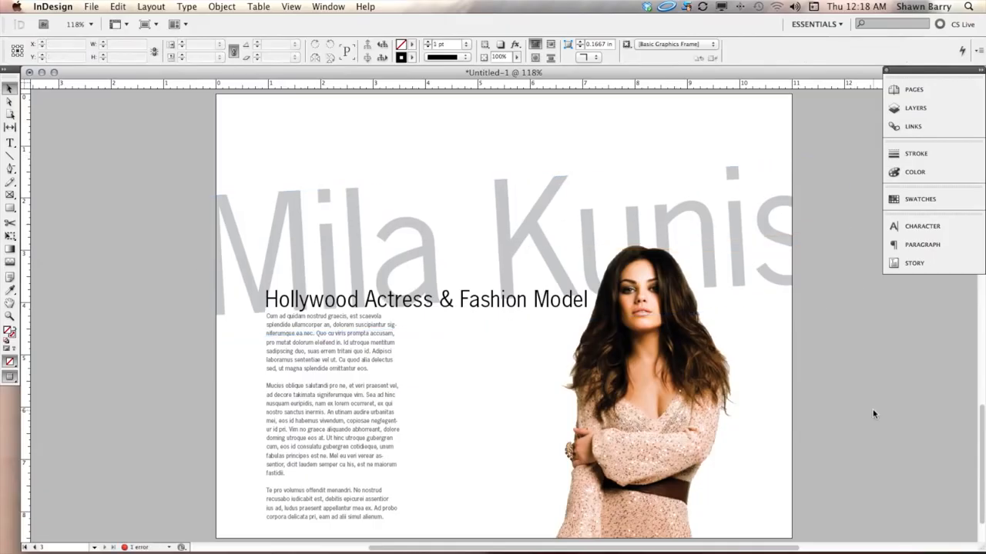
left_click(808, 255)
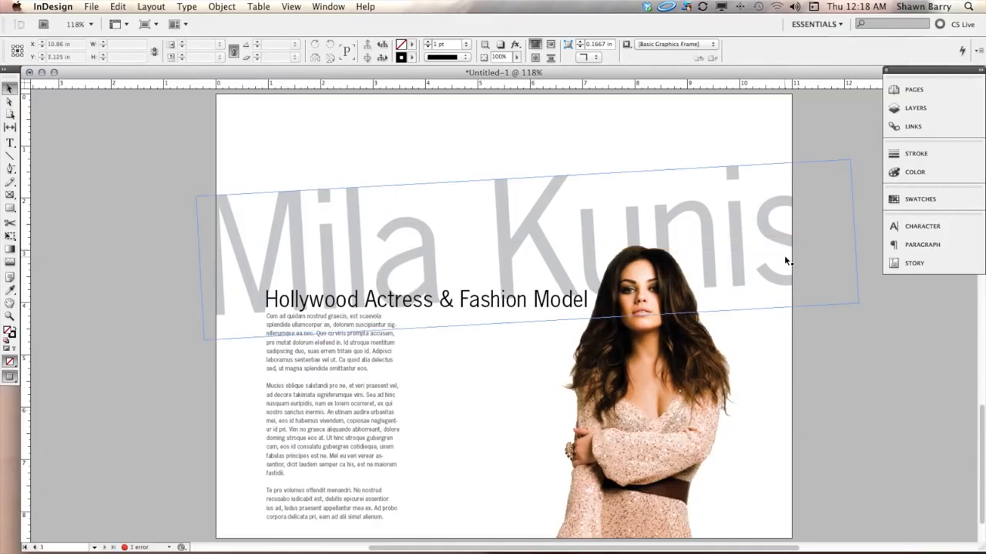
left_click_drag(786, 255, 787, 254)
left_click(864, 373)
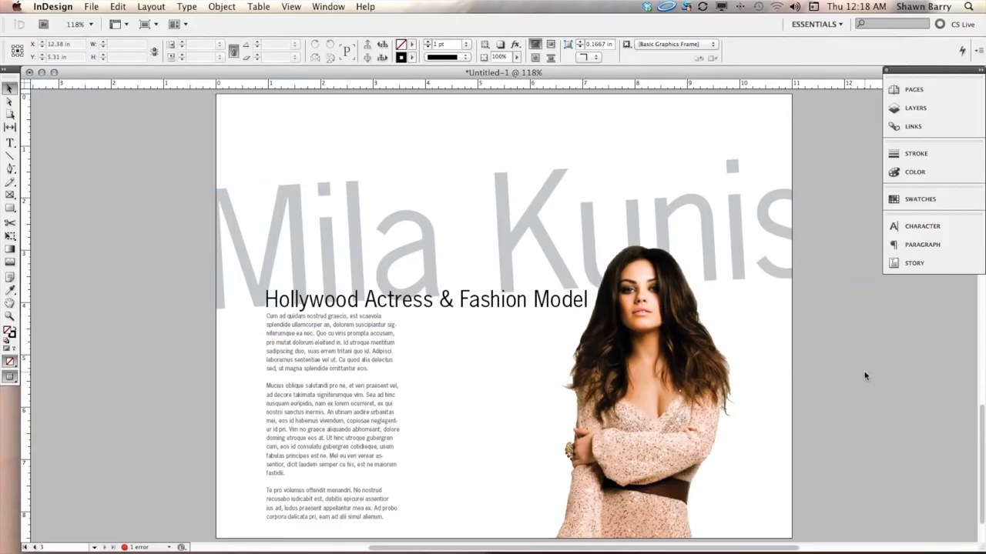
left_click(230, 240)
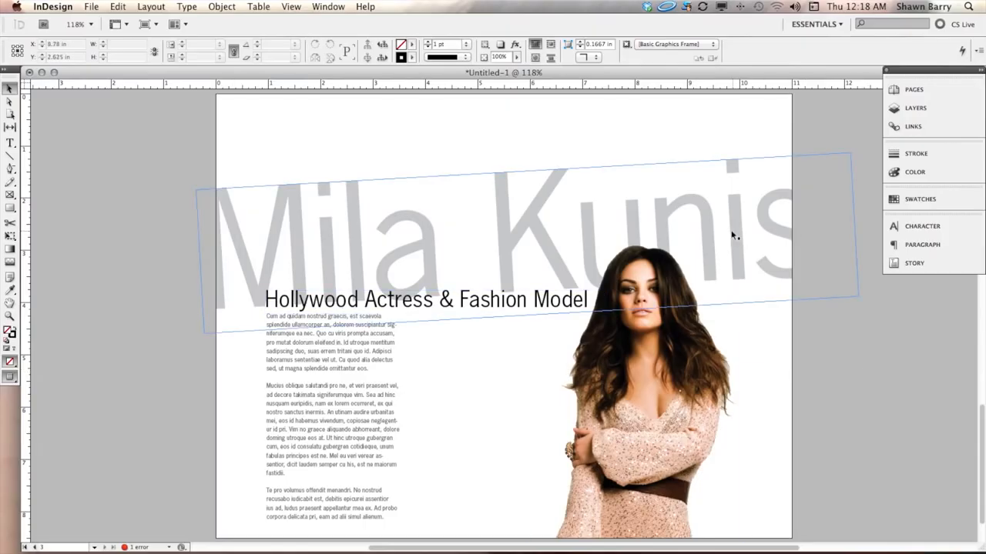
left_click(633, 297)
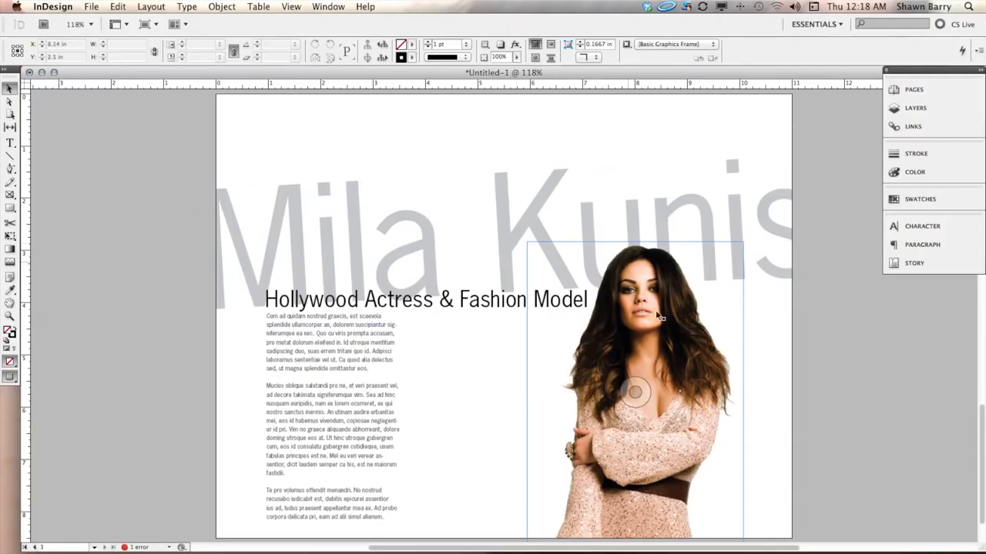
left_click(893, 391)
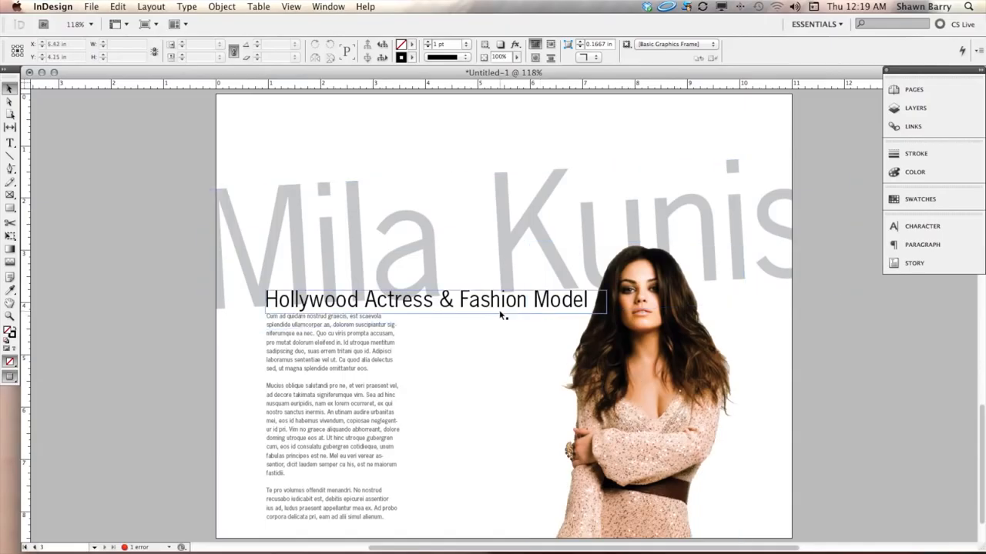
Move the body text right so it starts beneath the word "Actress", tucked closely under the slightly raised subtitle.
left_click_drag(389, 393, 535, 393)
left_click(868, 411)
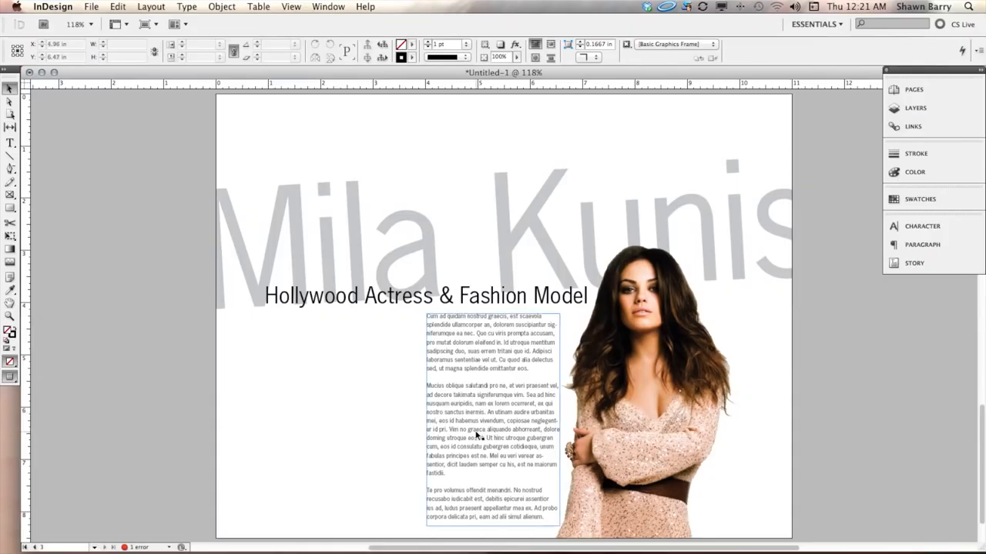
left_click_drag(482, 431, 468, 435)
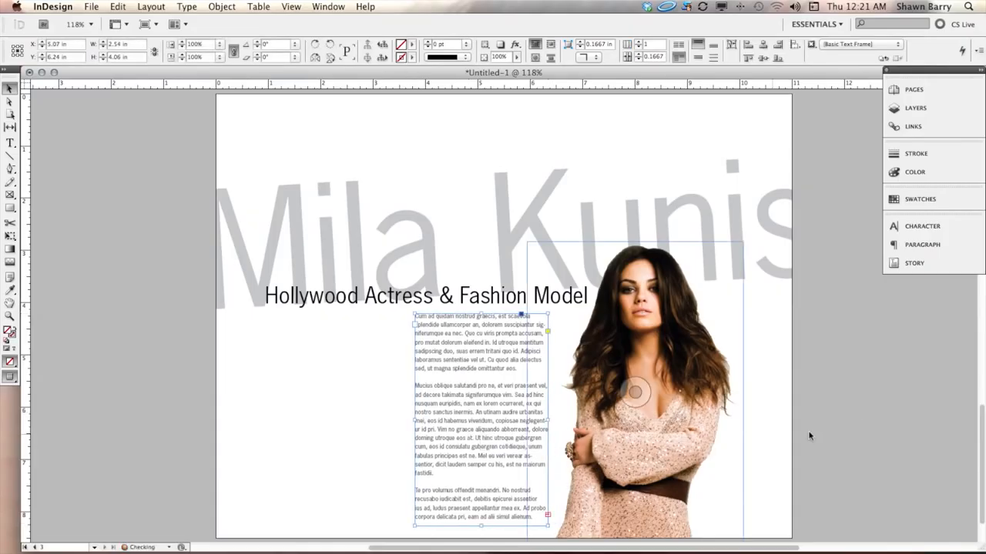
left_click(850, 426)
left_click(414, 335)
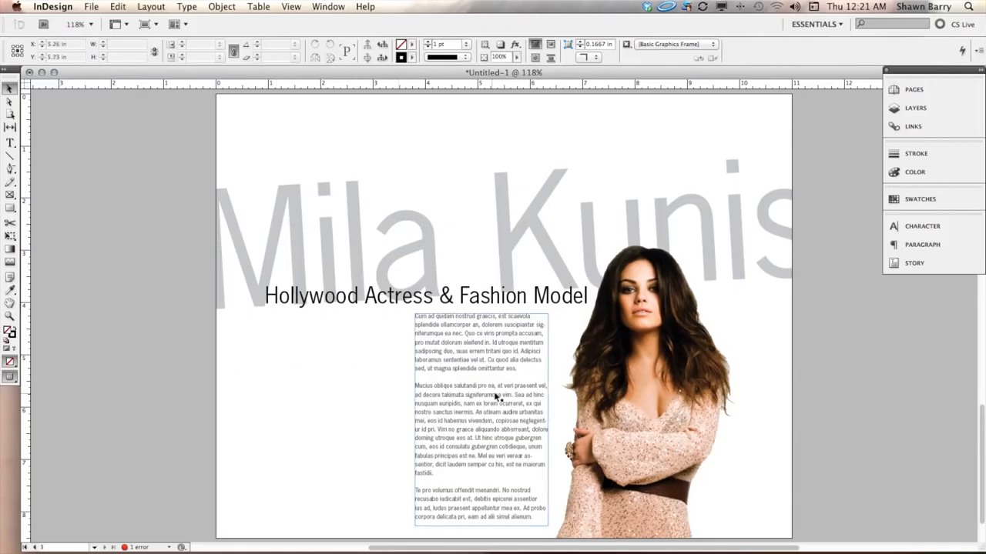
left_click_drag(468, 395, 422, 405)
left_click(316, 415)
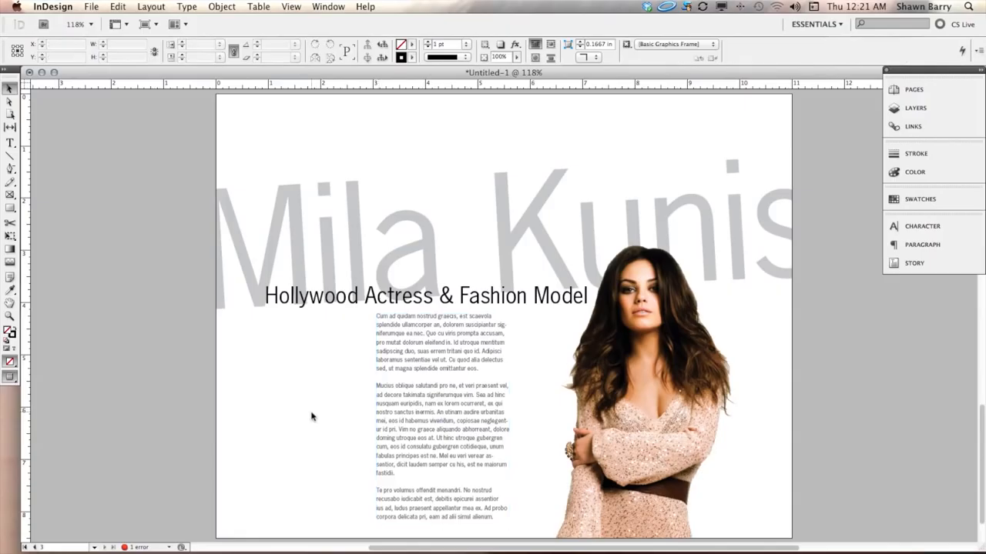
left_click_drag(405, 417, 406, 410)
left_click(286, 441)
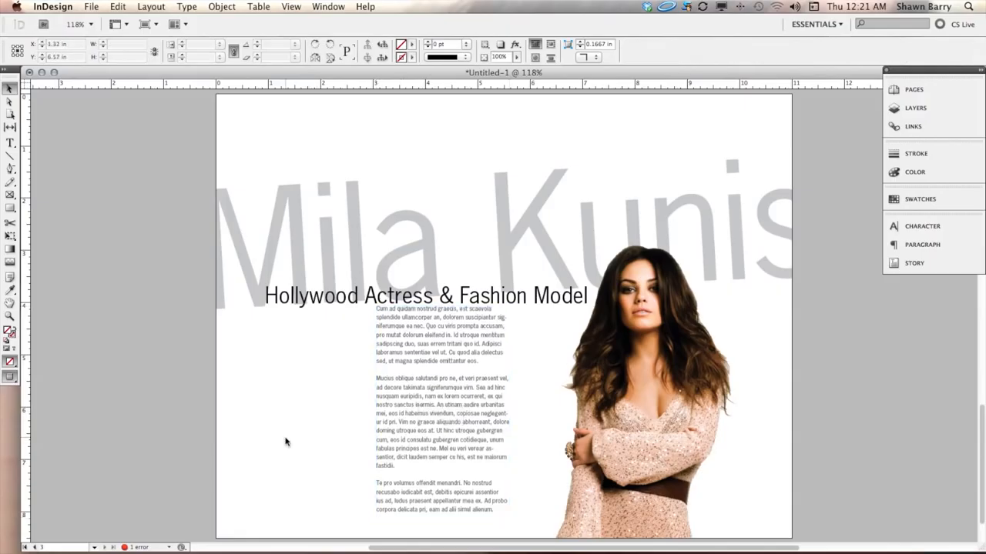
Shift the model photo slightly right and add a Multiply drop shadow at 15% opacity, X offset -1 in, Y offset 1 in, size 0.
left_click_drag(617, 424, 625, 424)
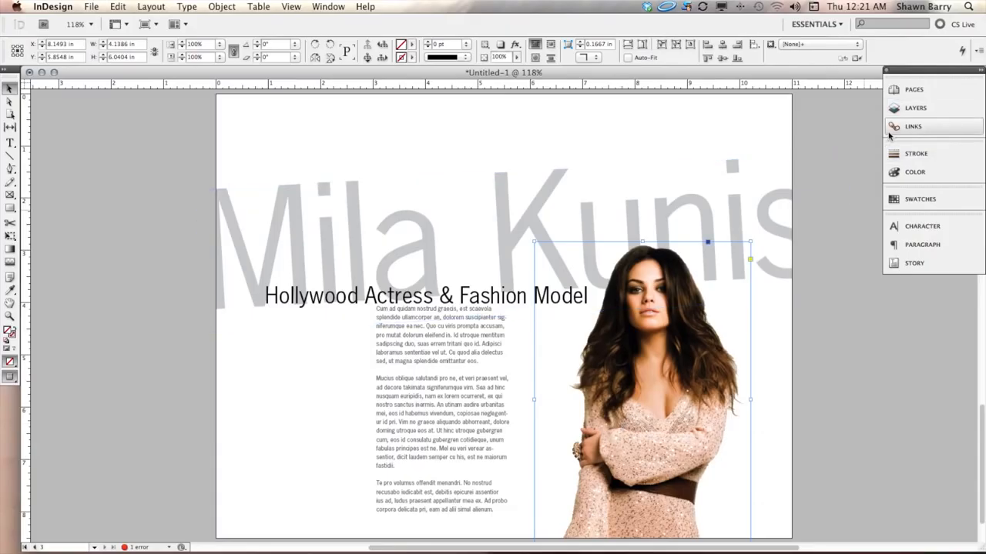
key("super+alt+m")
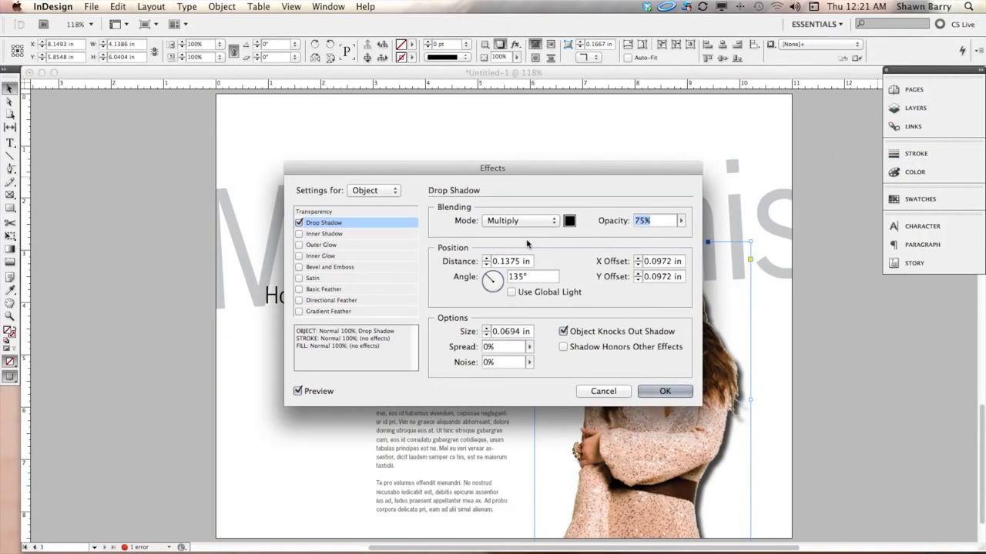
left_click(496, 277)
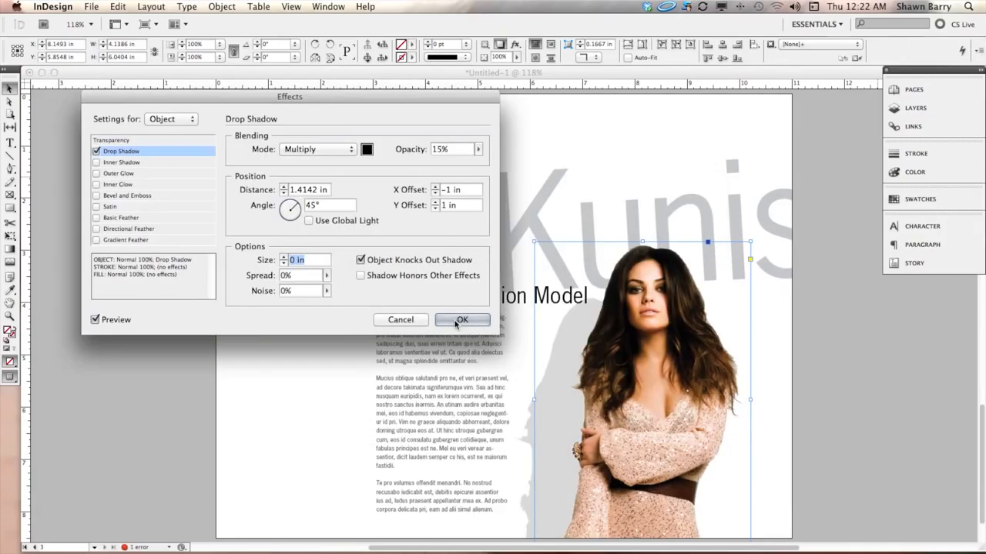
left_click(457, 319)
Move the model photo up to Y 5.4798 in, keeping its lower edge at the page bottom.
left_click(642, 393)
left_click_drag(693, 309, 689, 292)
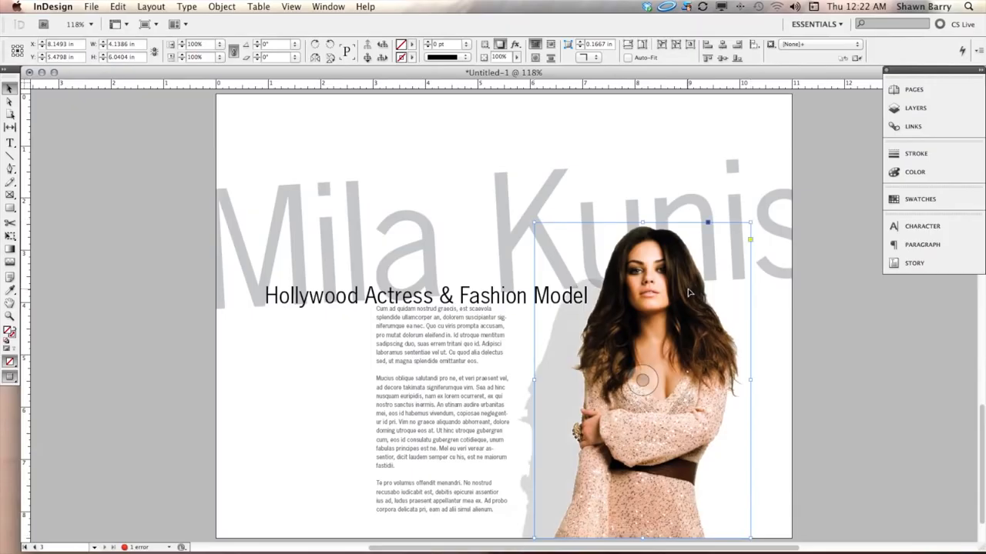
left_click(871, 345)
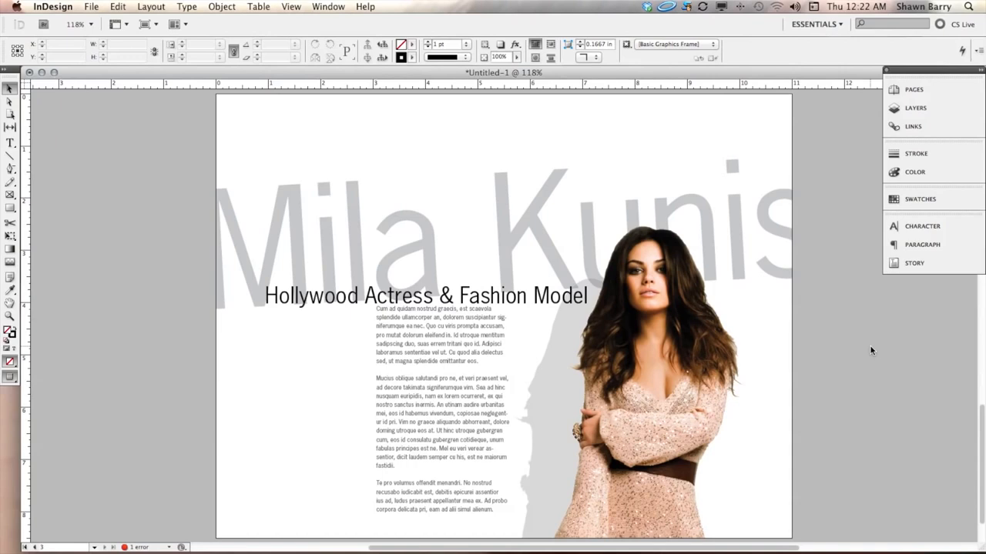
Colour the subtitle words "& Fashion Model" in CMYK with 0% cyan, 100% magenta, 0% yellow and 15% black.
left_click_drag(440, 295, 738, 301)
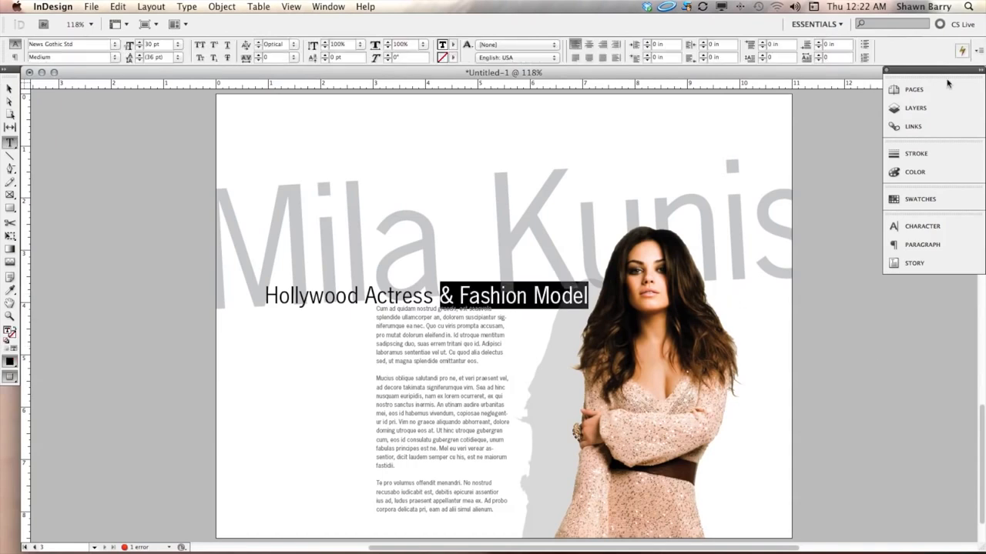
left_click(914, 173)
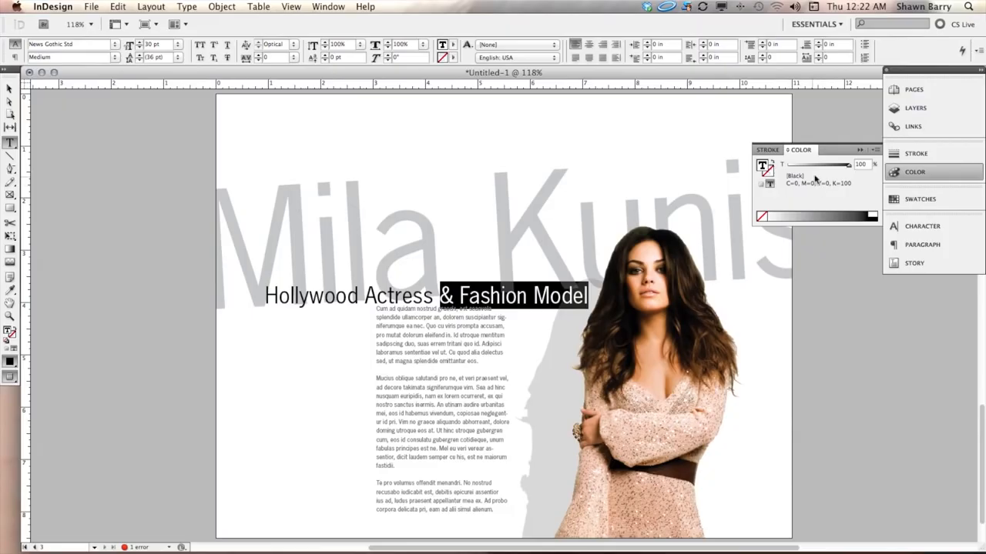
left_click(875, 150)
left_click(905, 183)
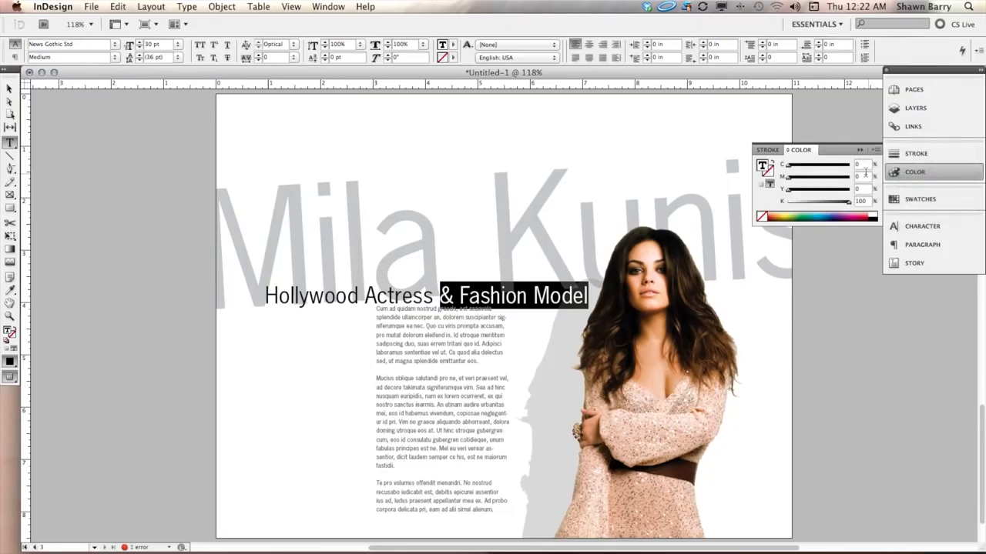
type("100")
key("Tab")
key("Tab")
type("1")
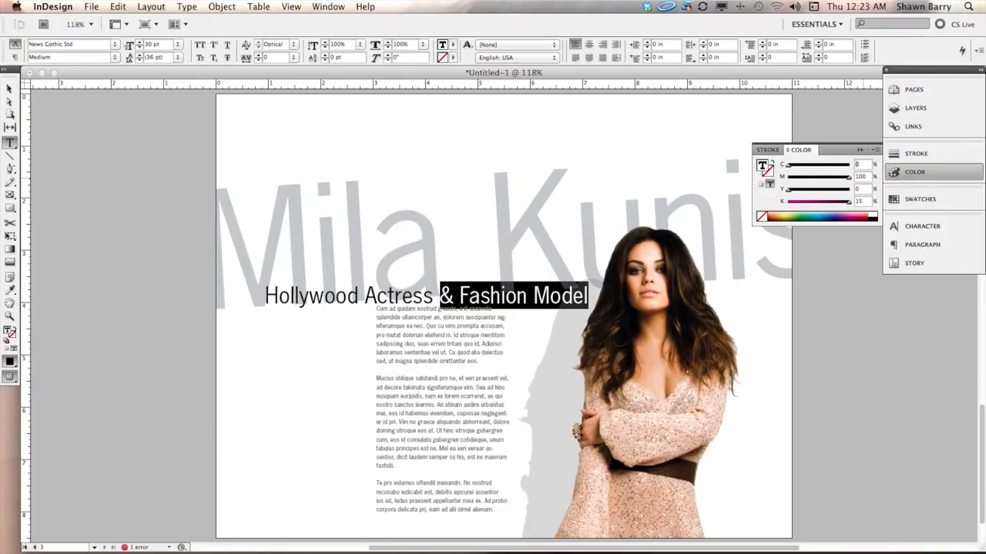
type("5")
key("Tab")
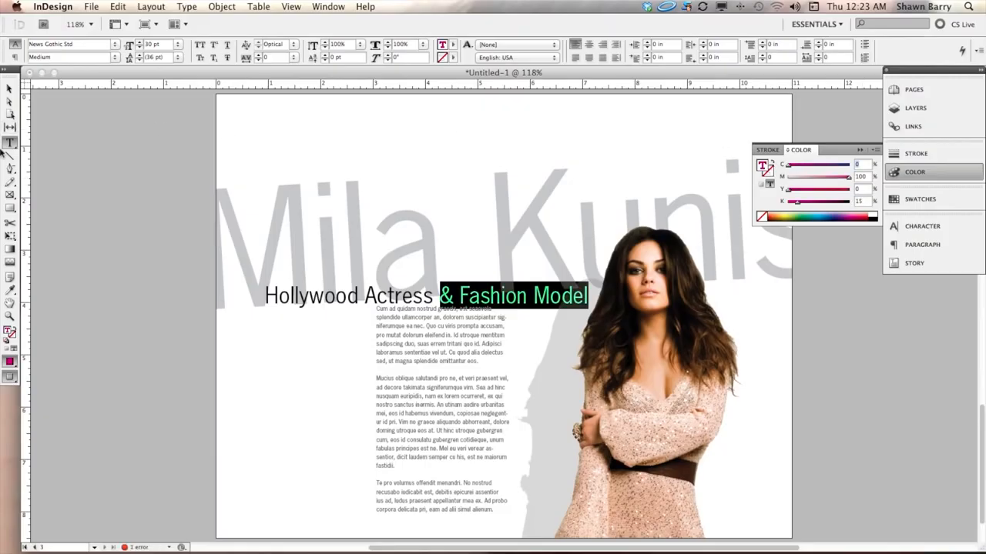
Change the "& Fashion Model" text from magenta to red and collapse the colour settings.
left_click(9, 88)
key("super+z")
left_click(91, 125)
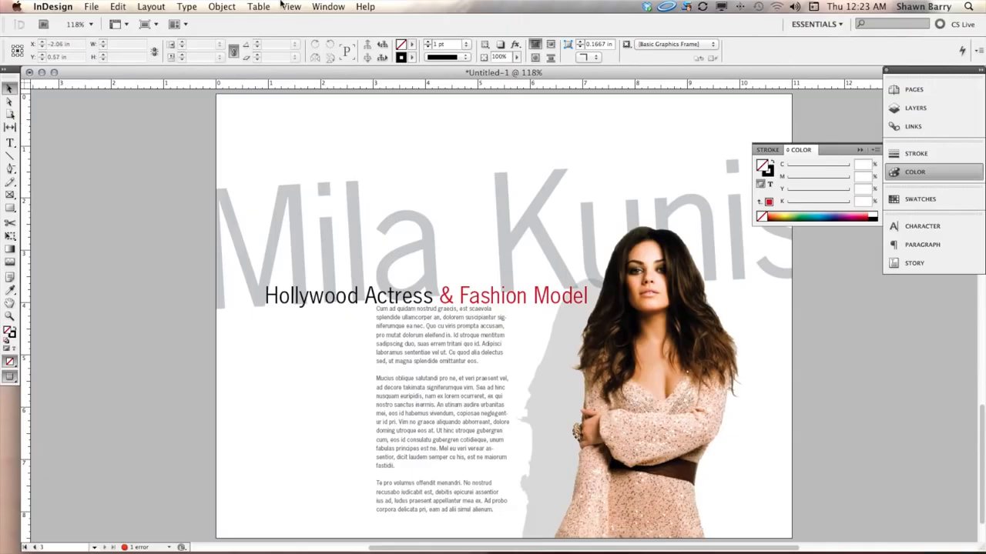
left_click(861, 151)
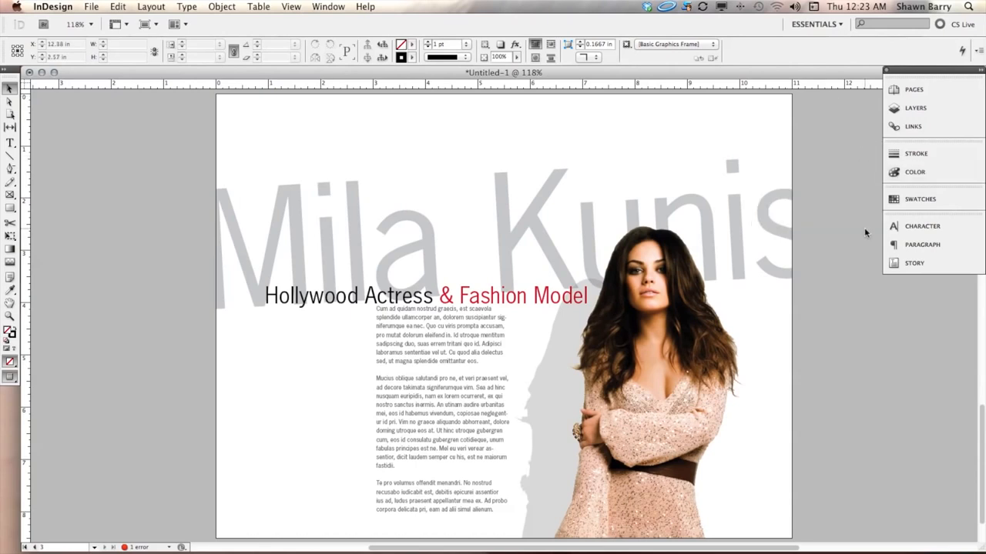